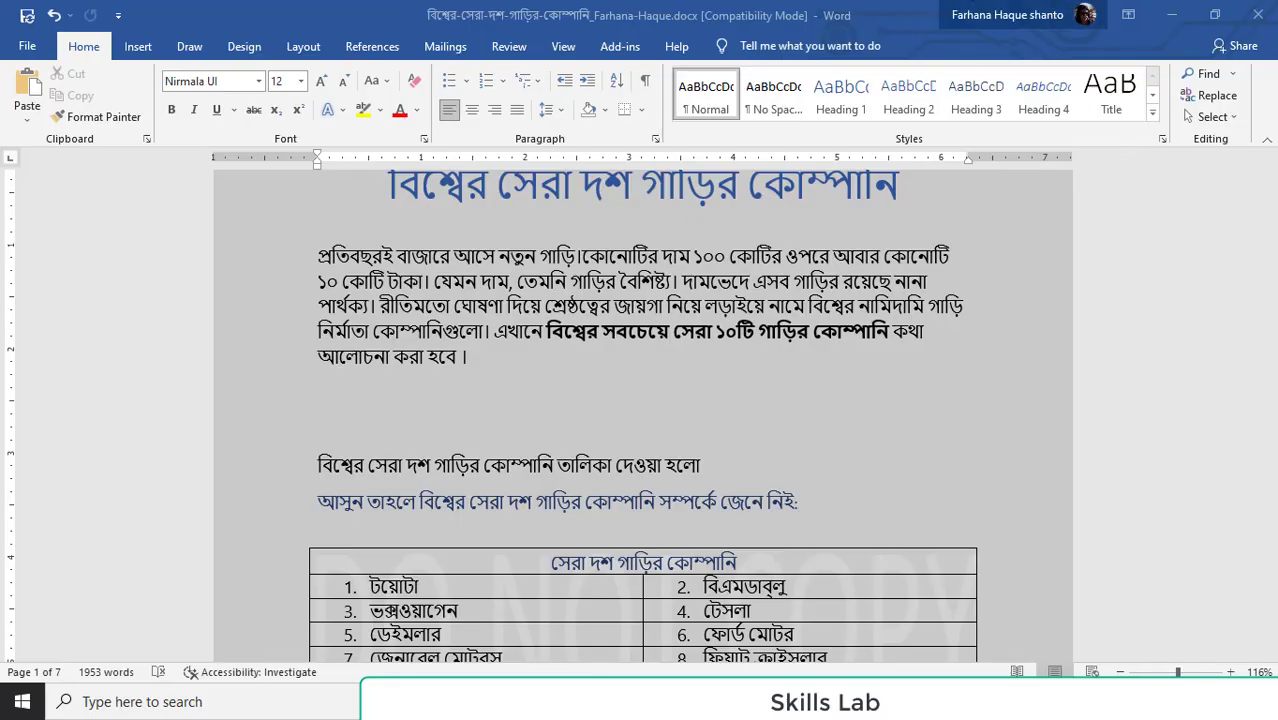
# Insert red-luxury-sedan-road.jpg from this device on a new line below the intro paragraph.
pyautogui.scroll(3, 644, 628)
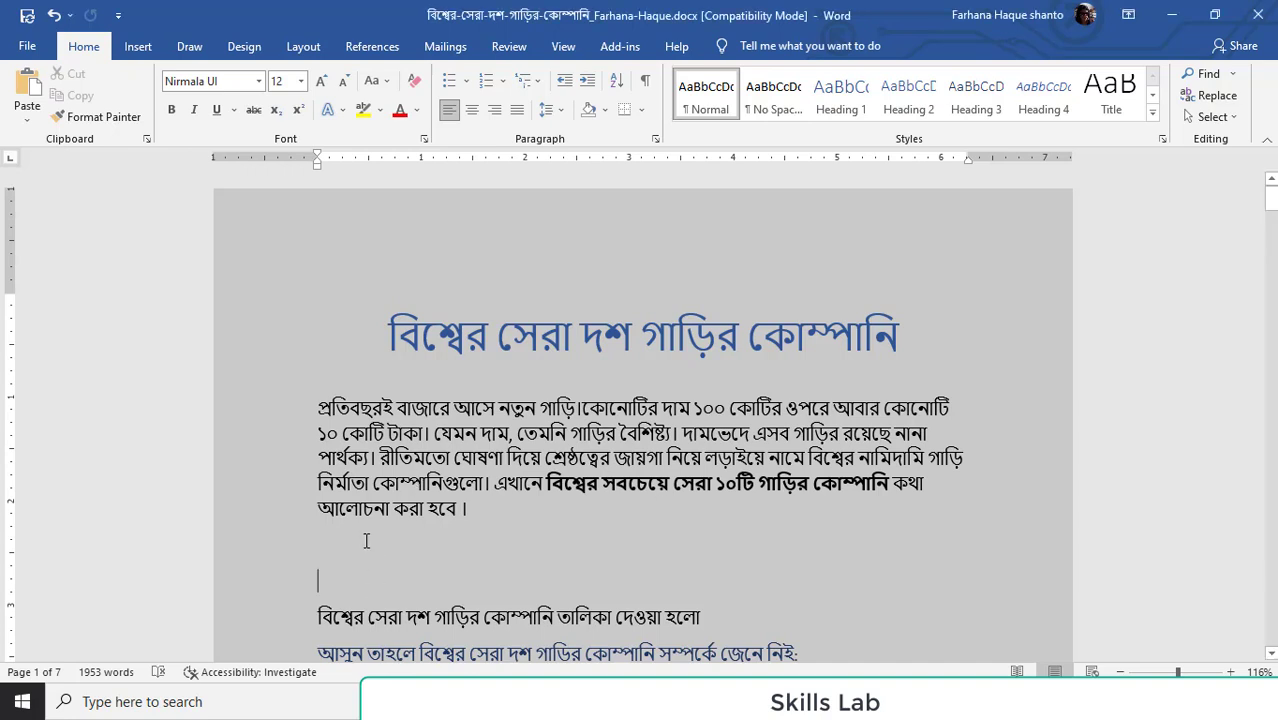
pyautogui.press('Return')
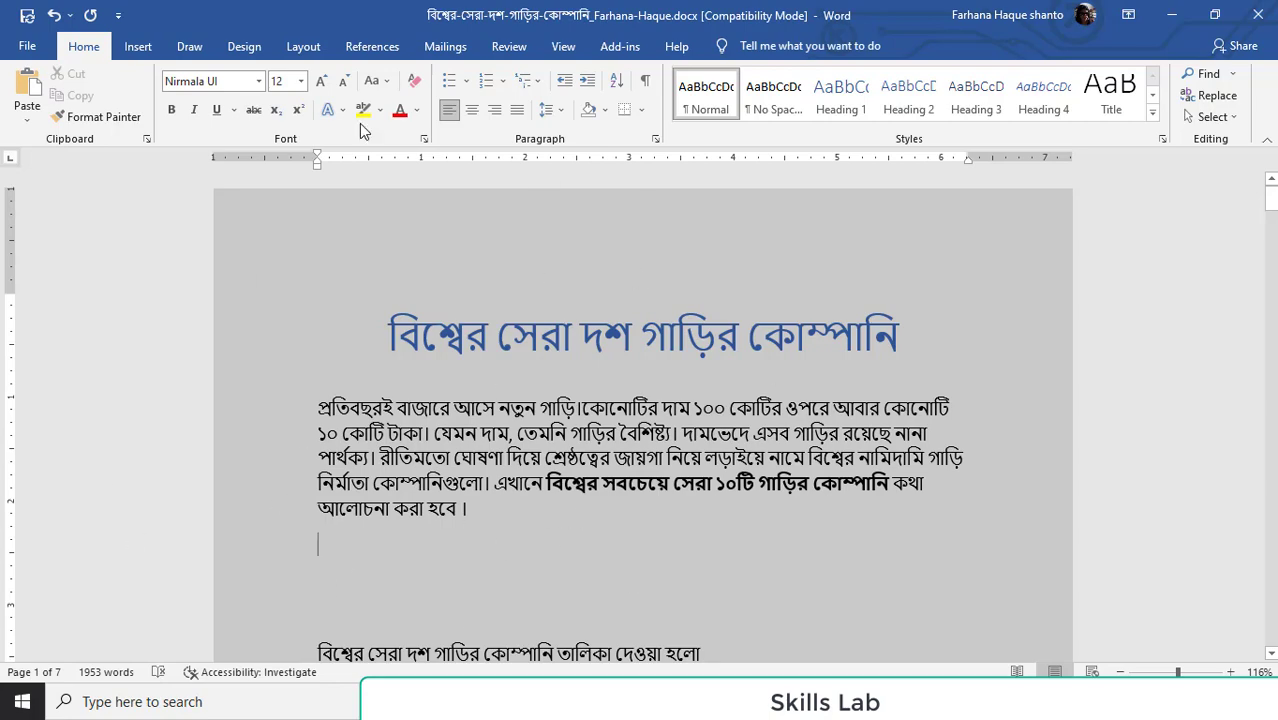
pyautogui.click(138, 46)
pyautogui.scroll(-1, 481, 191)
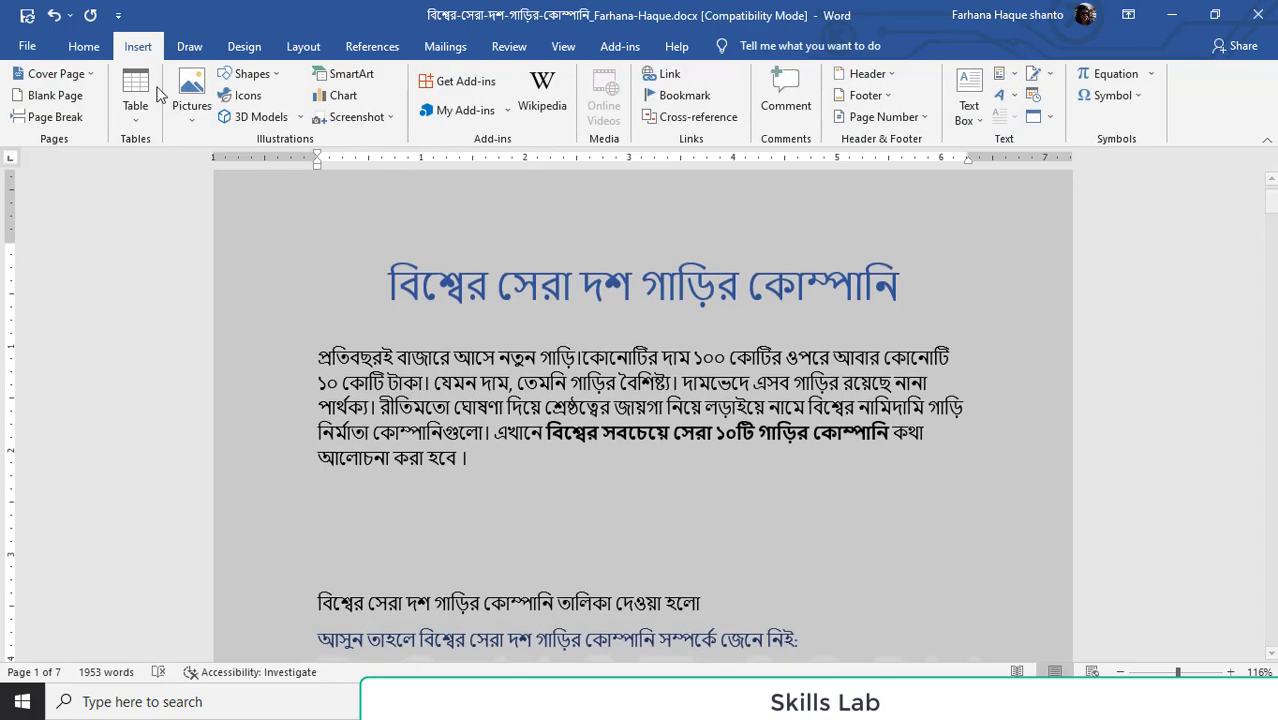
pyautogui.click(191, 90)
pyautogui.click(236, 165)
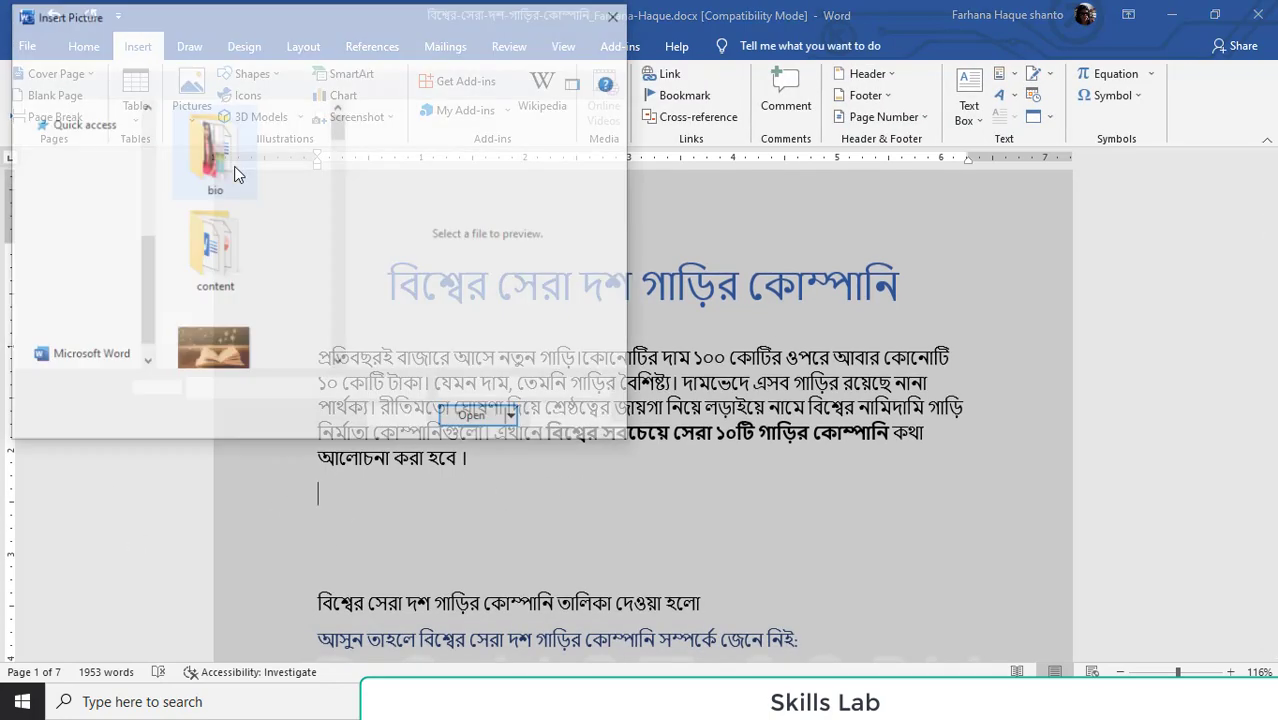
pyautogui.scroll(-3, 278, 260)
pyautogui.scroll(-3, 278, 260)
pyautogui.scroll(-3, 278, 260)
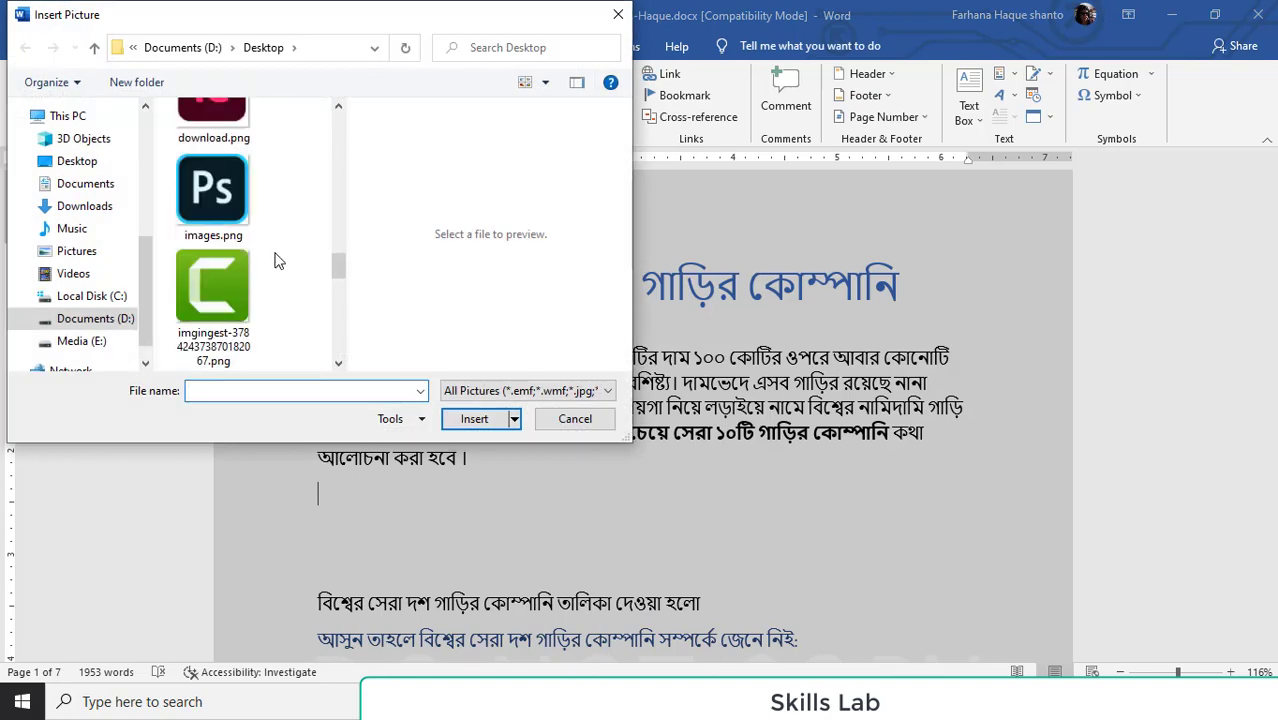
pyautogui.scroll(-3, 278, 260)
pyautogui.scroll(-3, 278, 260)
pyautogui.scroll(1, 278, 260)
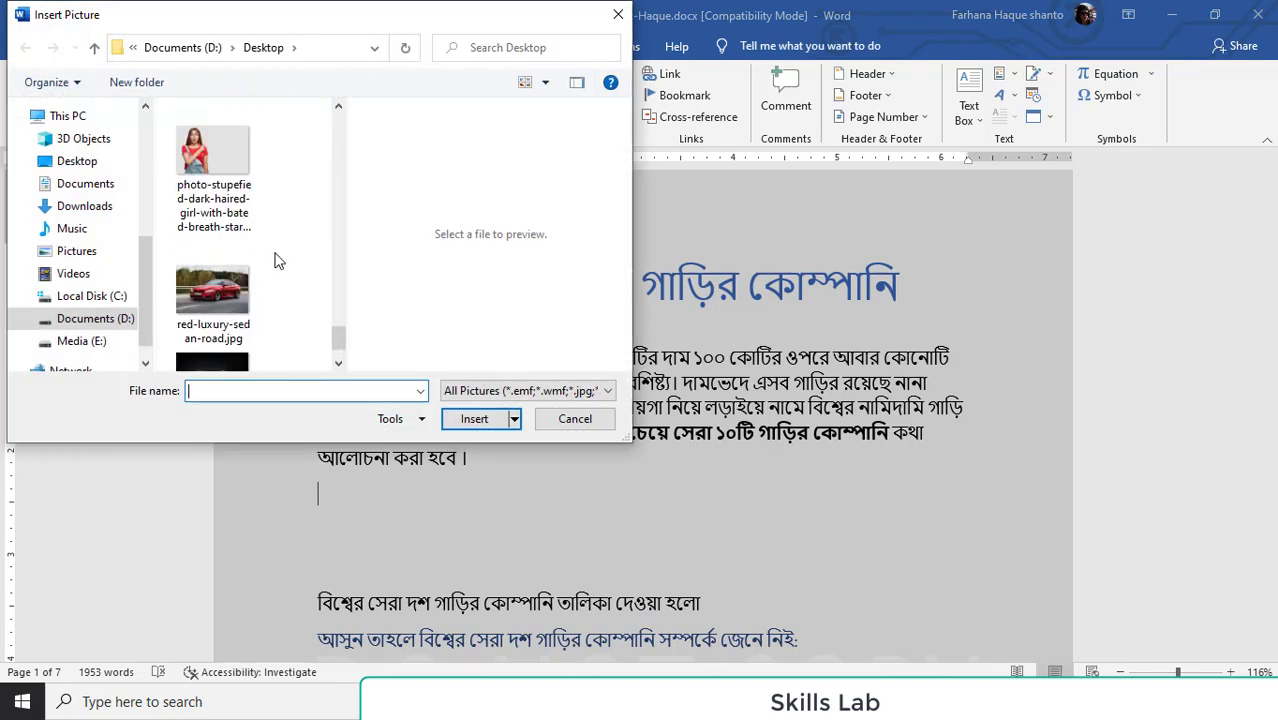
pyautogui.click(211, 288)
pyautogui.click(474, 418)
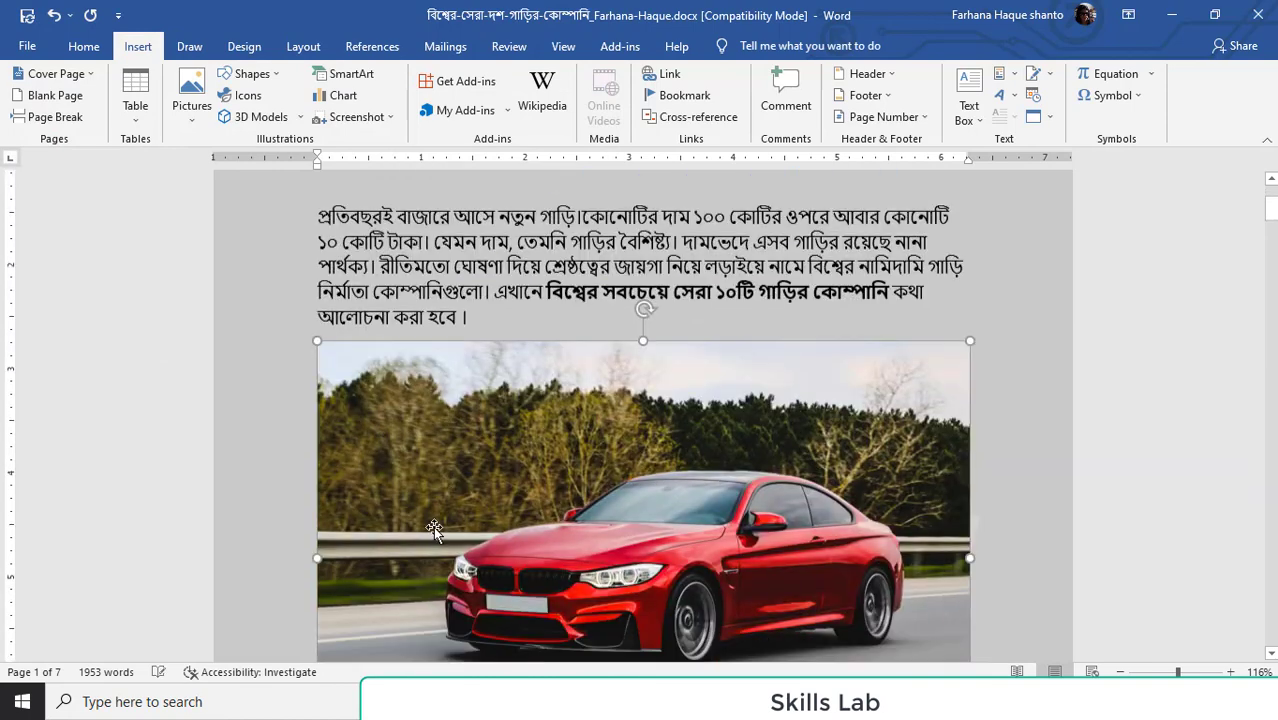
# Shrink the car photo from its corner and reposition it below the paragraph.
pyautogui.scroll(-5, 670, 464)
pyautogui.scroll(3, 670, 464)
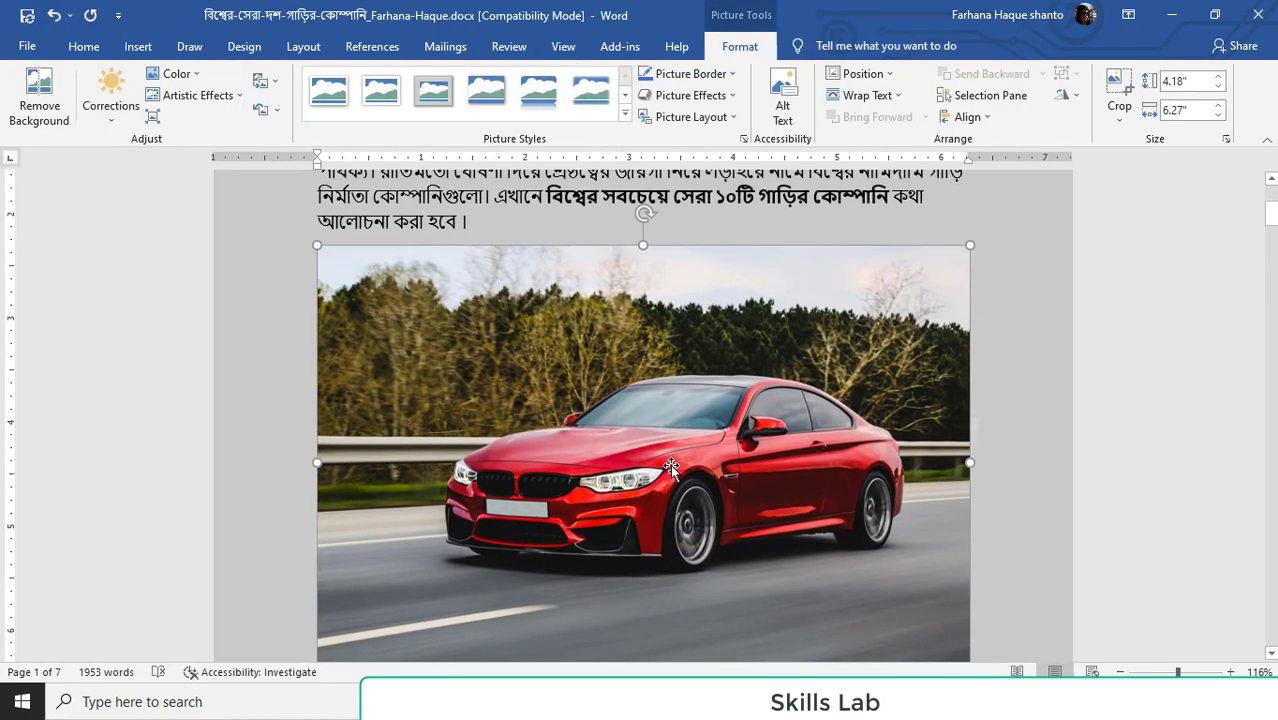
pyautogui.moveTo(670, 464)
pyautogui.mouseDown()
pyautogui.moveTo(668, 444)
pyautogui.moveTo(656, 455)
pyautogui.moveTo(701, 464)
pyautogui.mouseUp()
pyautogui.moveTo(969, 245); pyautogui.dragTo(726, 343)
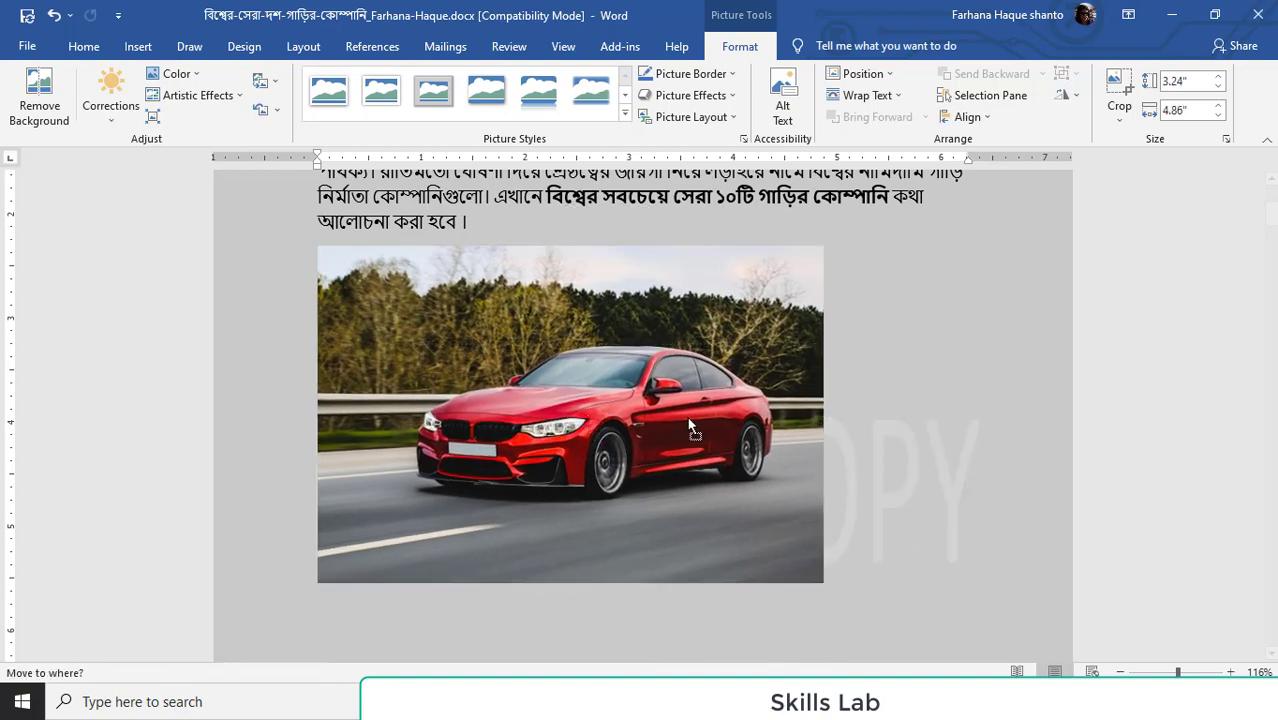
pyautogui.moveTo(640, 410); pyautogui.dragTo(627, 396)
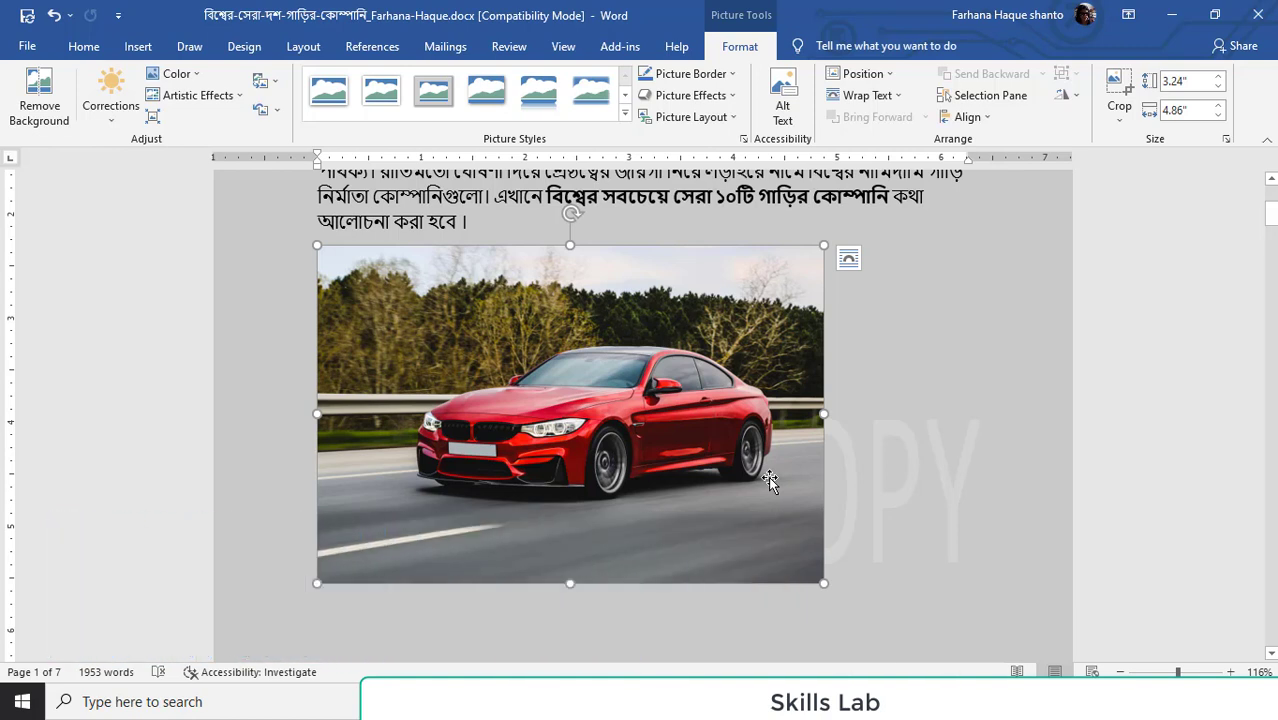
pyautogui.scroll(-3, 941, 394)
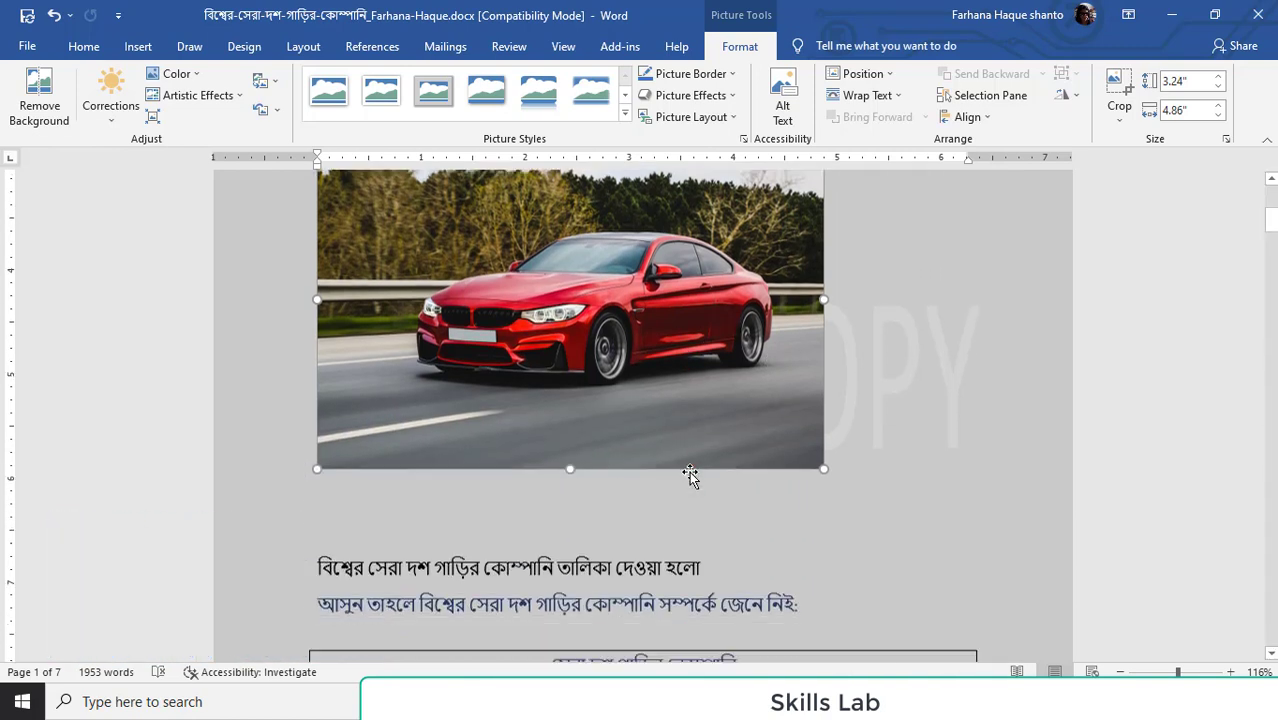
pyautogui.click(464, 473)
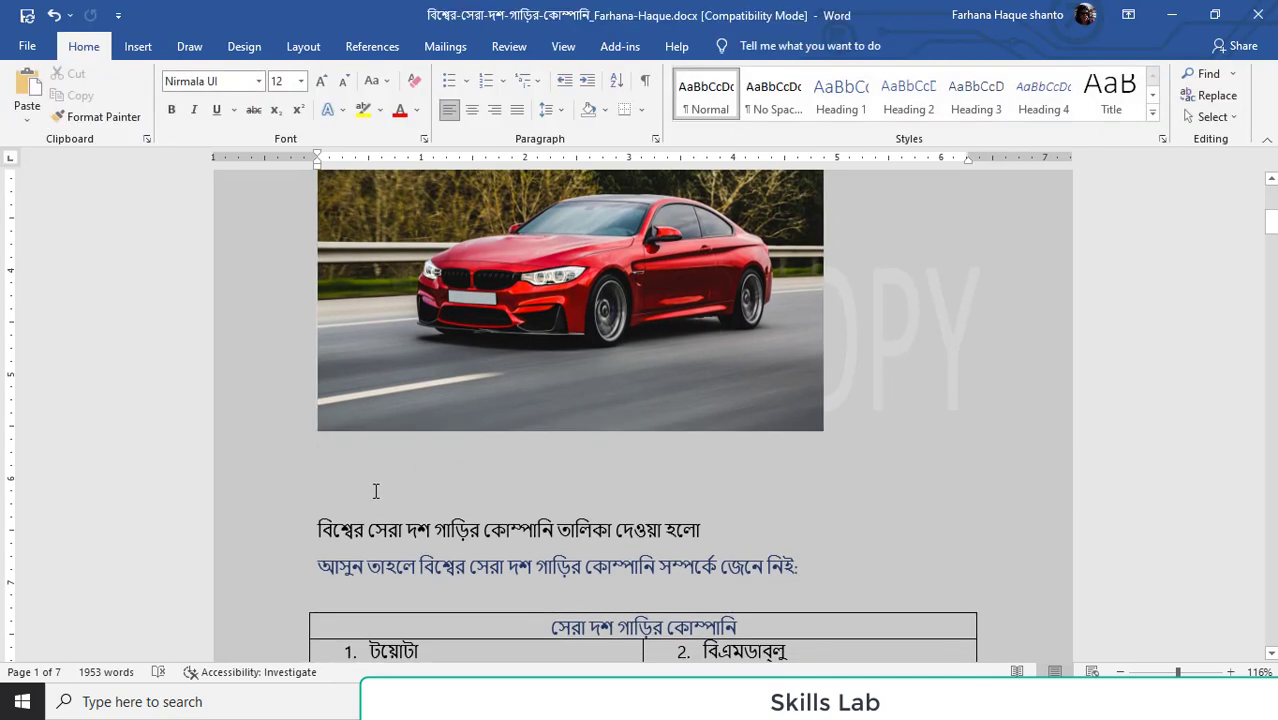
# Shrink the photo further to 1.72" by 2.59" and settle it in place.
pyautogui.click(654, 334)
pyautogui.moveTo(823, 431)
pyautogui.mouseDown()
pyautogui.moveTo(750, 345)
pyautogui.moveTo(585, 263)
pyautogui.mouseUp()
pyautogui.scroll(5, 641, 319)
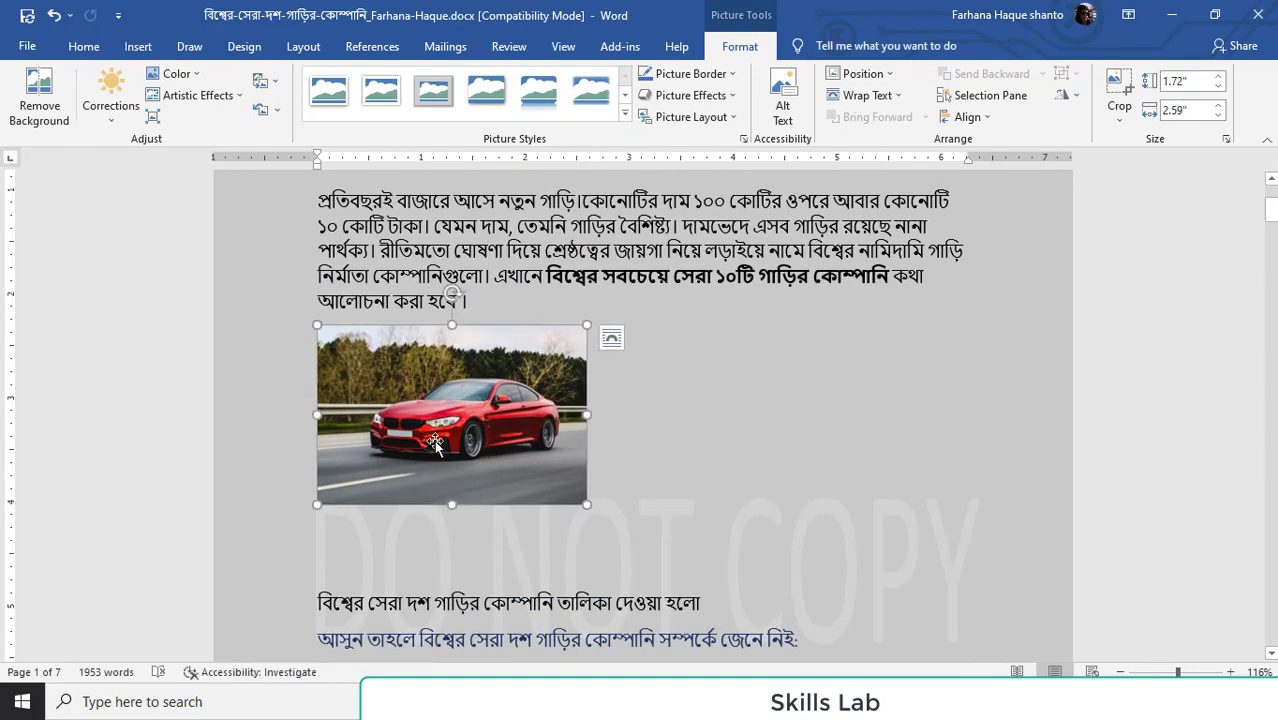
pyautogui.moveTo(430, 470); pyautogui.dragTo(547, 477)
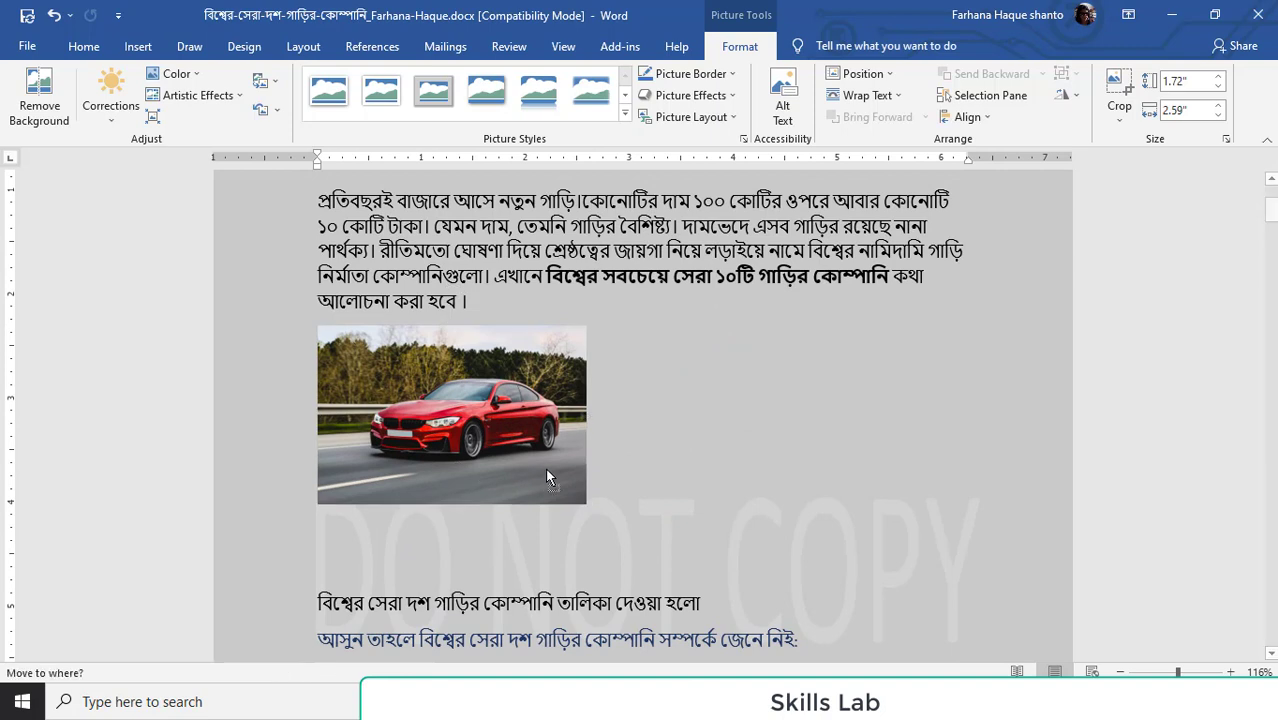
pyautogui.click(597, 415)
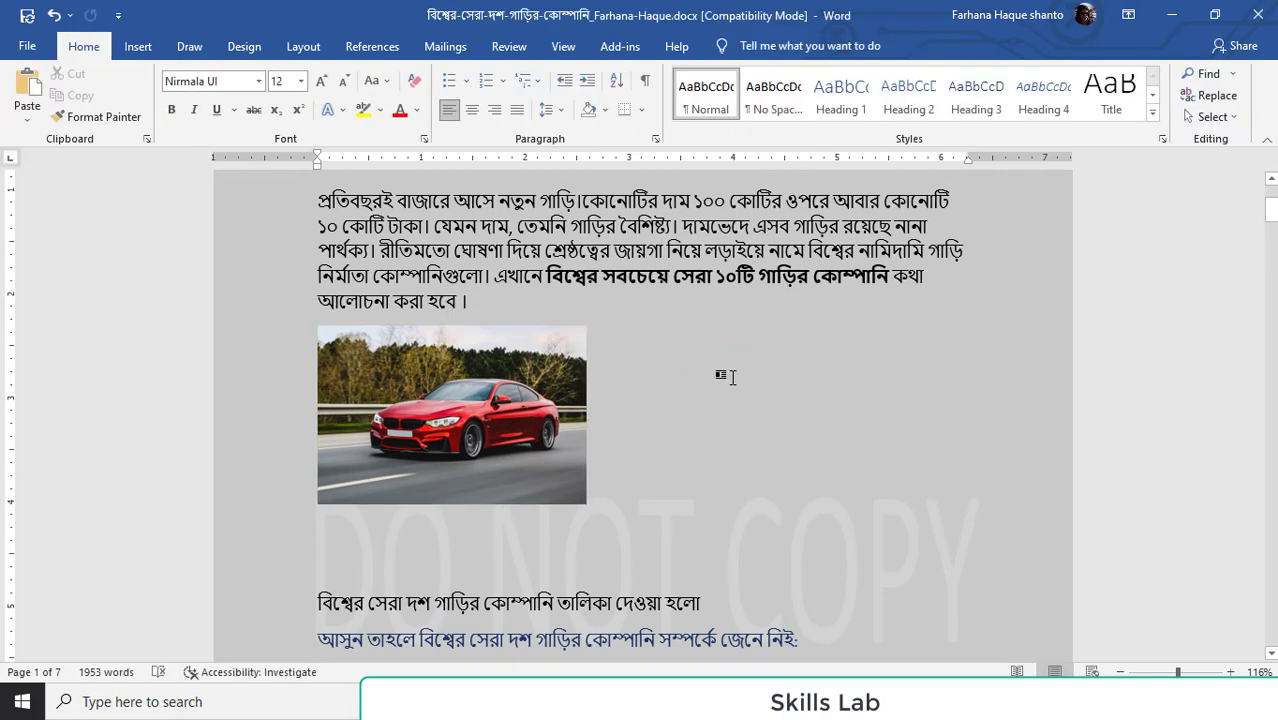
# Add a Simple Text Box and move it to the right of the car photo.
pyautogui.click(139, 50)
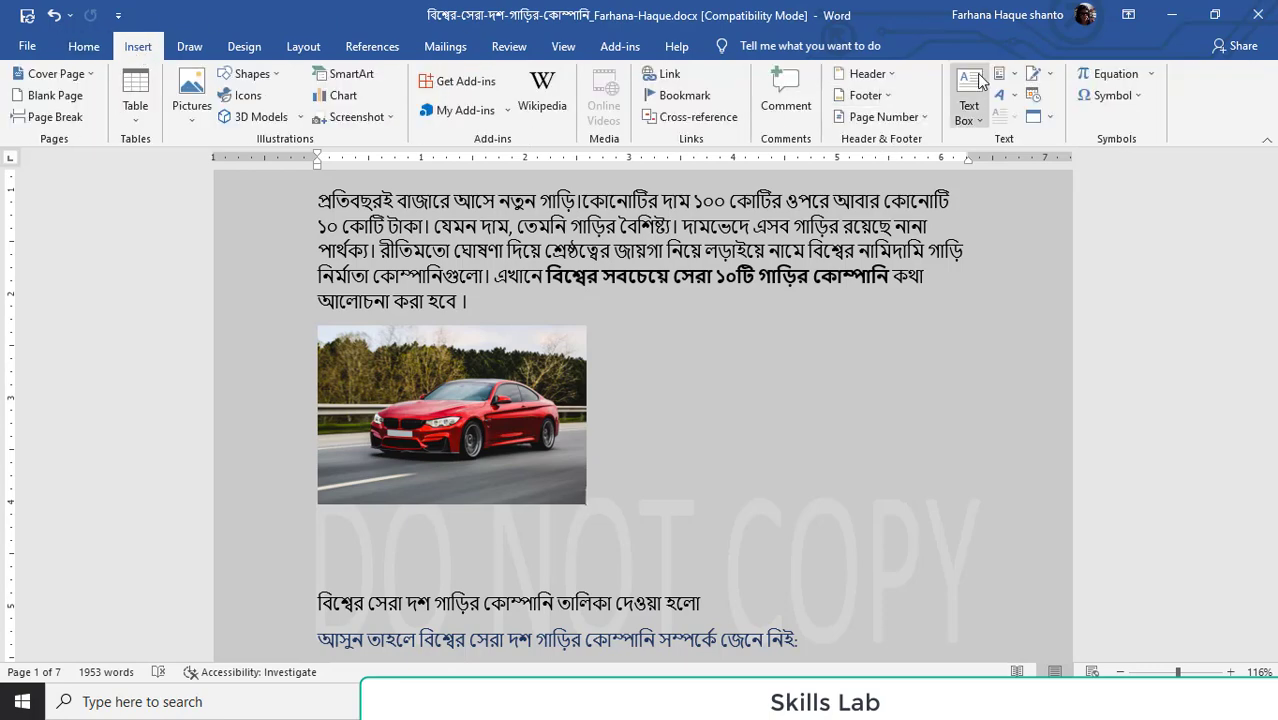
pyautogui.click(968, 108)
pyautogui.click(938, 225)
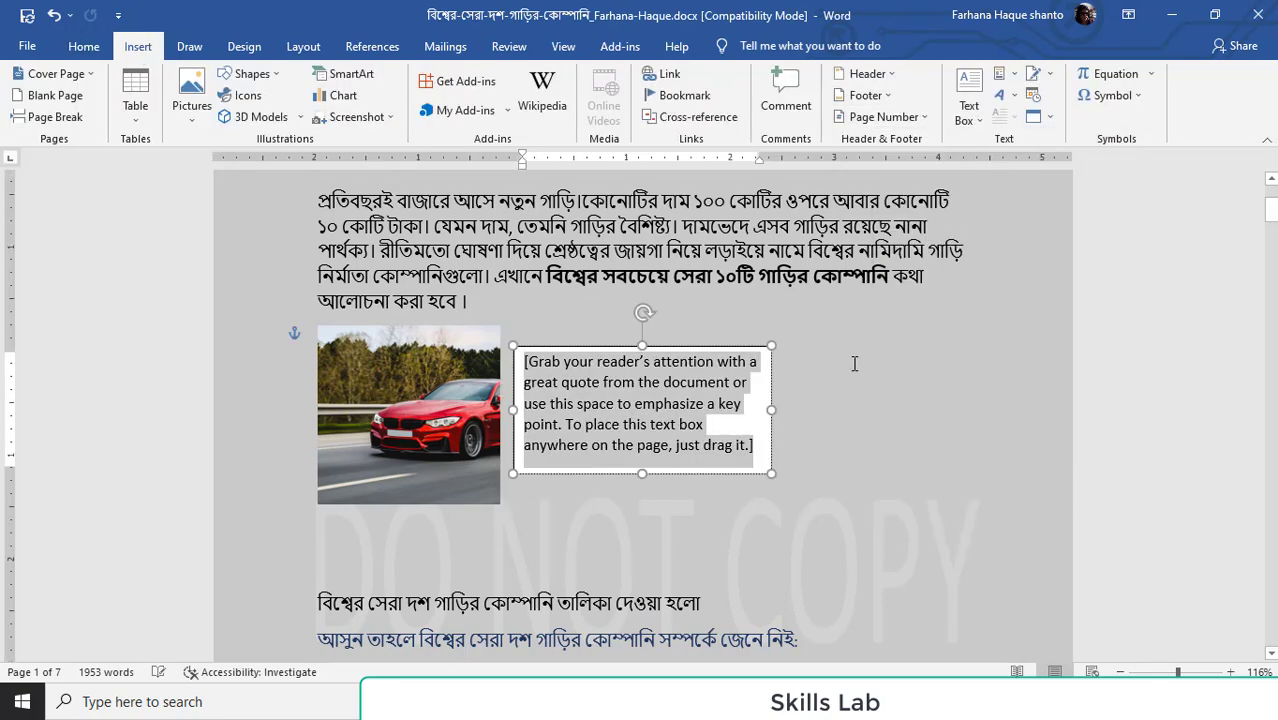
pyautogui.moveTo(691, 473); pyautogui.dragTo(840, 476)
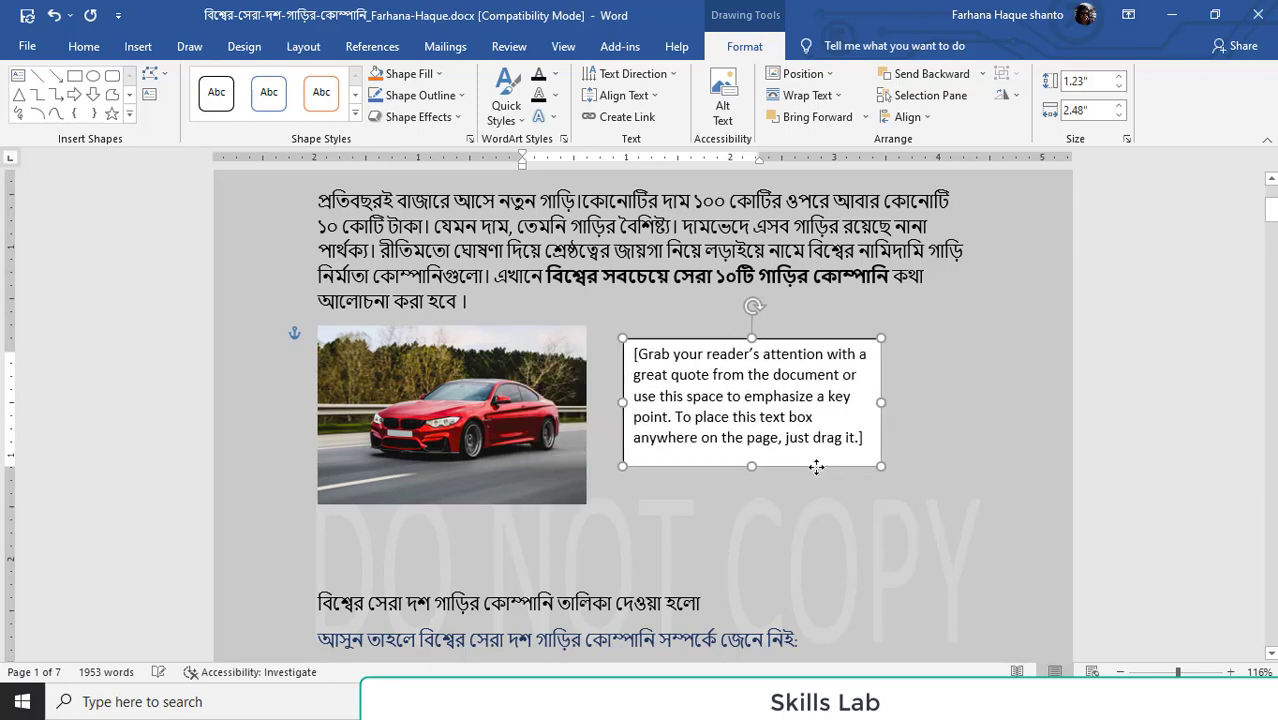
pyautogui.press('Right')
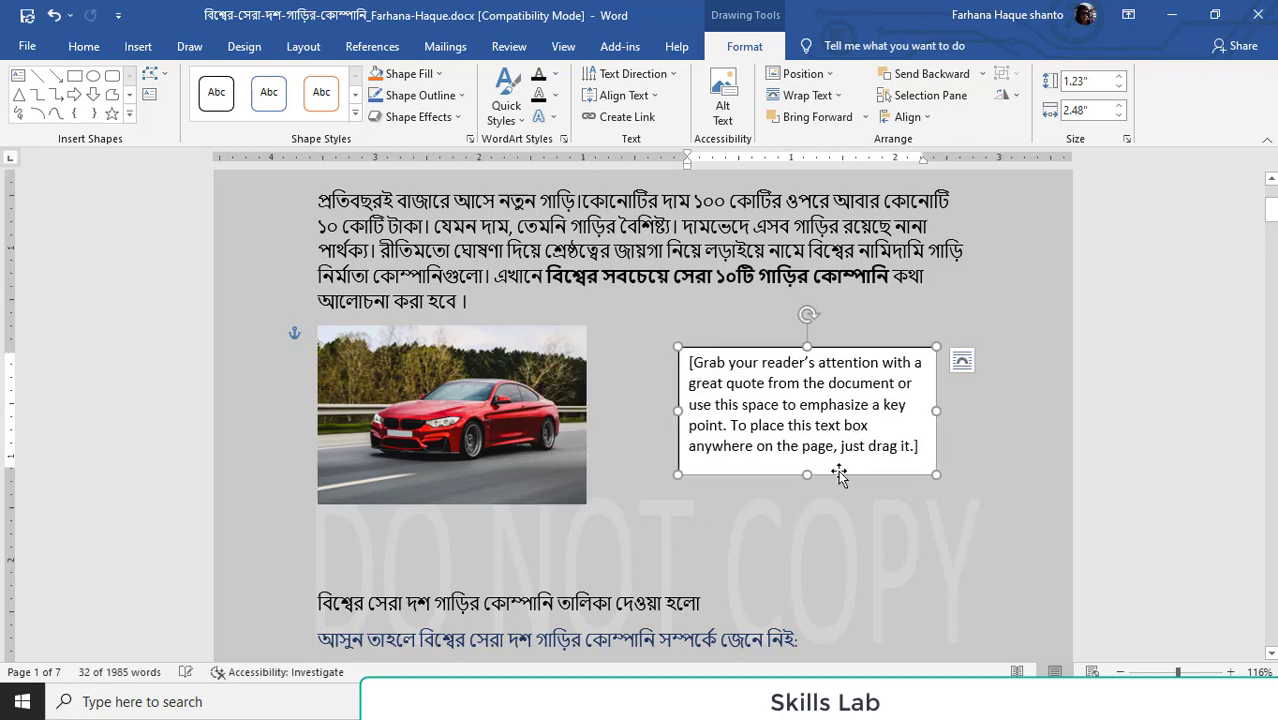
# Resize the text box to 1.72" by 2.87" and delete its placeholder text.
pyautogui.moveTo(678, 348); pyautogui.dragTo(667, 323)
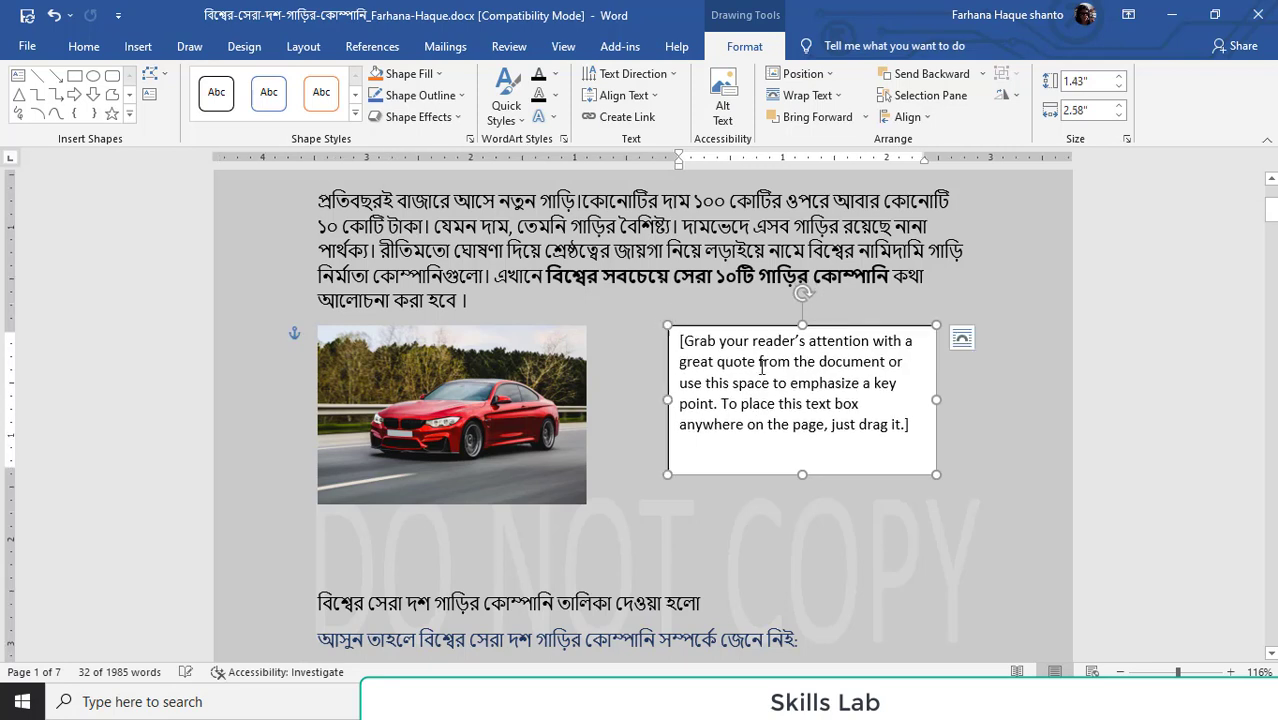
pyautogui.moveTo(936, 474); pyautogui.dragTo(966, 506)
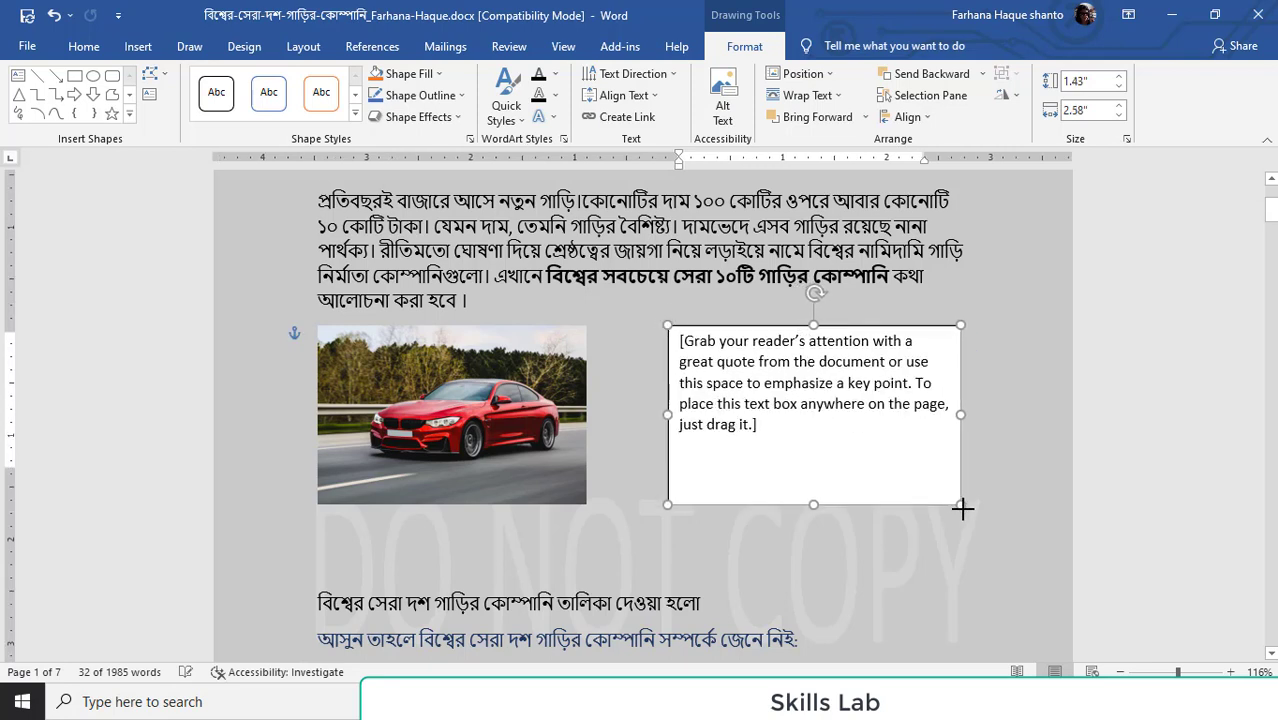
pyautogui.click(836, 434)
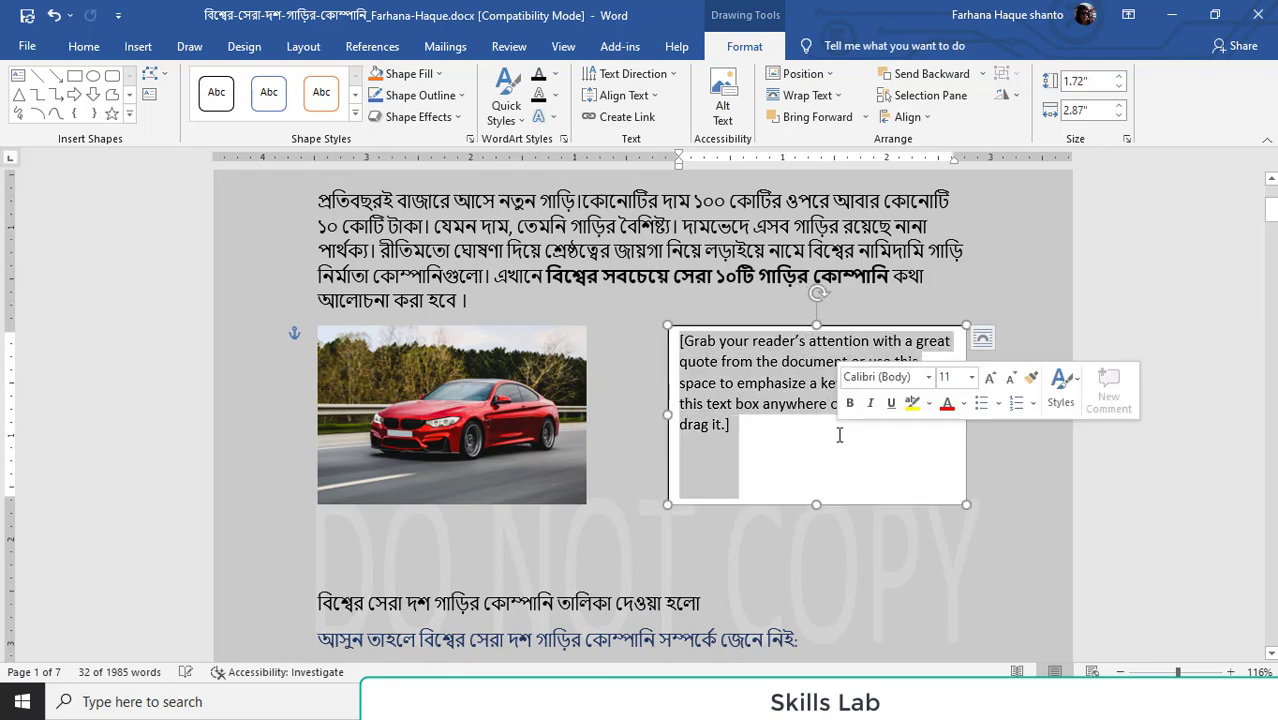
pyautogui.press('Delete')
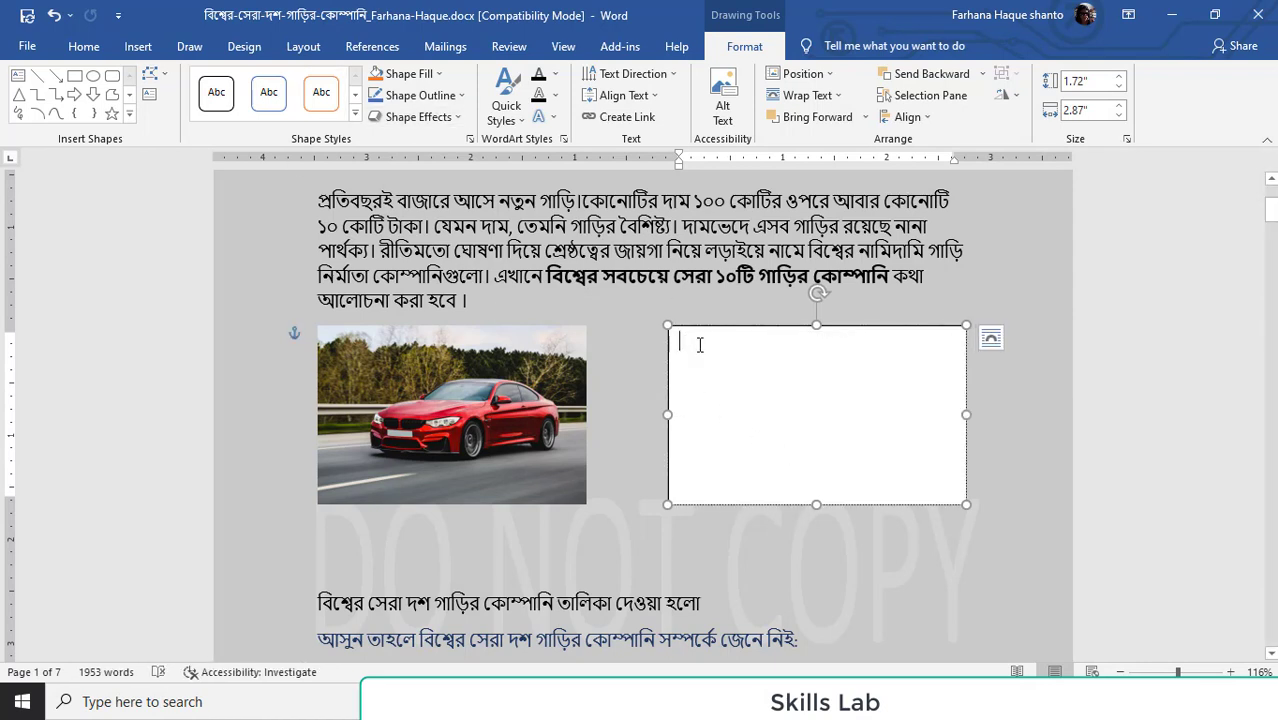
pyautogui.click(138, 46)
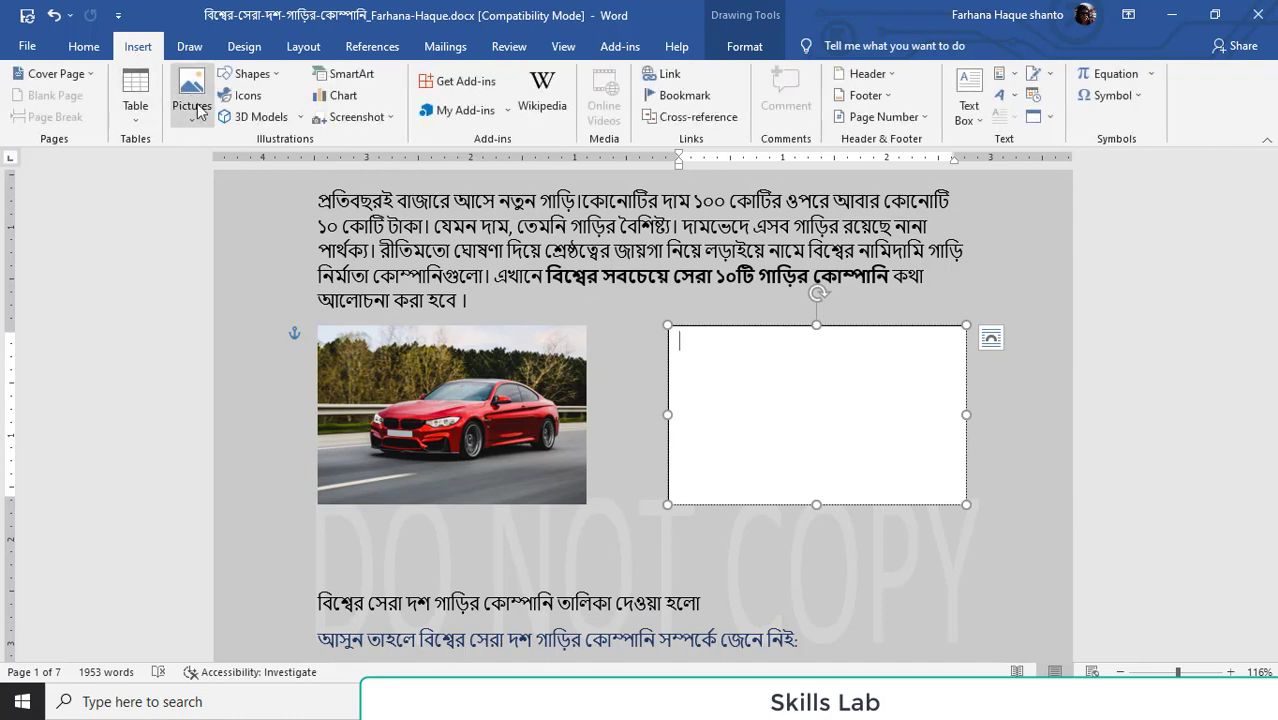
# Insert a second copy of red-luxury-sedan-road.jpg into the text box.
pyautogui.click(199, 110)
pyautogui.click(233, 164)
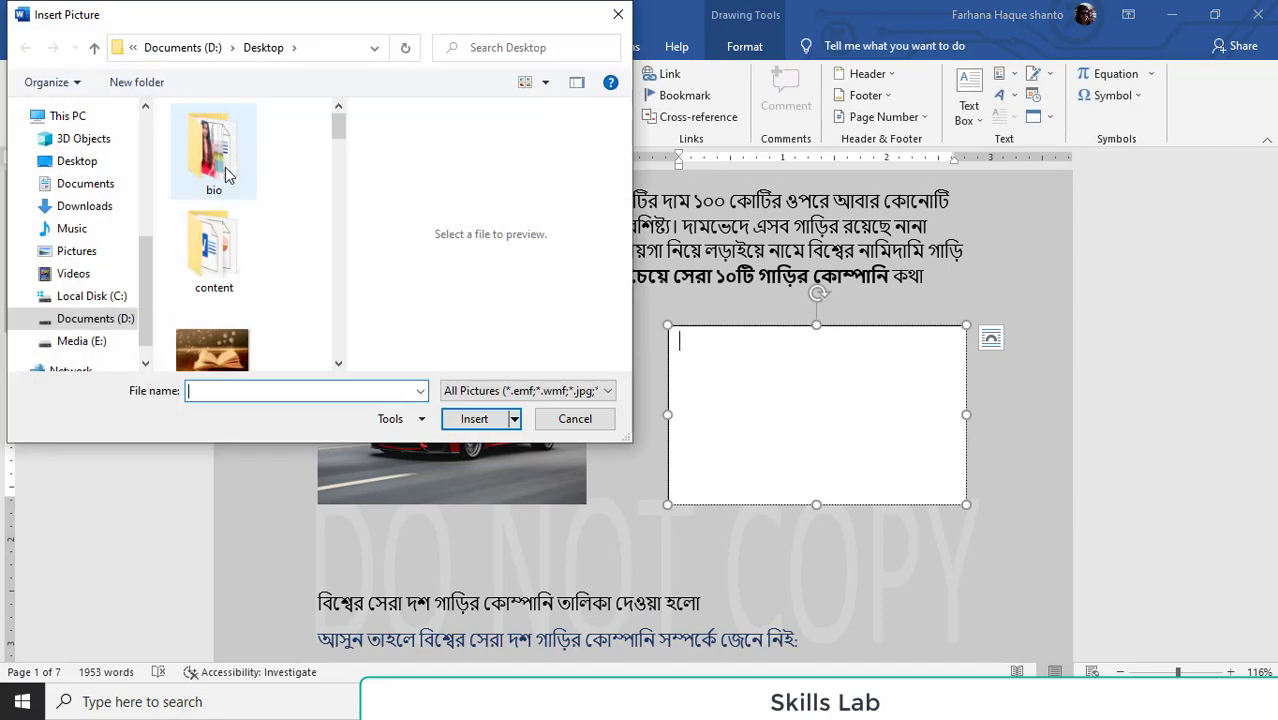
pyautogui.scroll(-2, 250, 305)
pyautogui.scroll(-1, 254, 317)
pyautogui.scroll(-1, 254, 318)
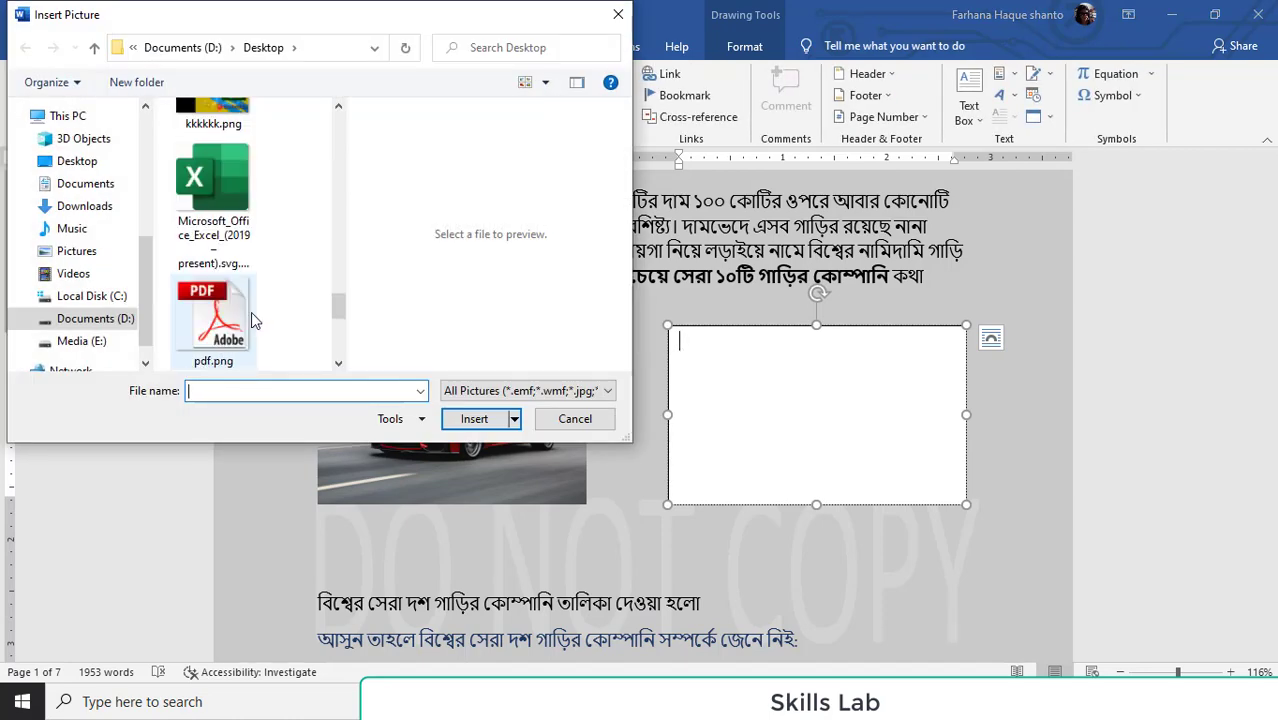
pyautogui.scroll(-2, 254, 320)
pyautogui.click(213, 225)
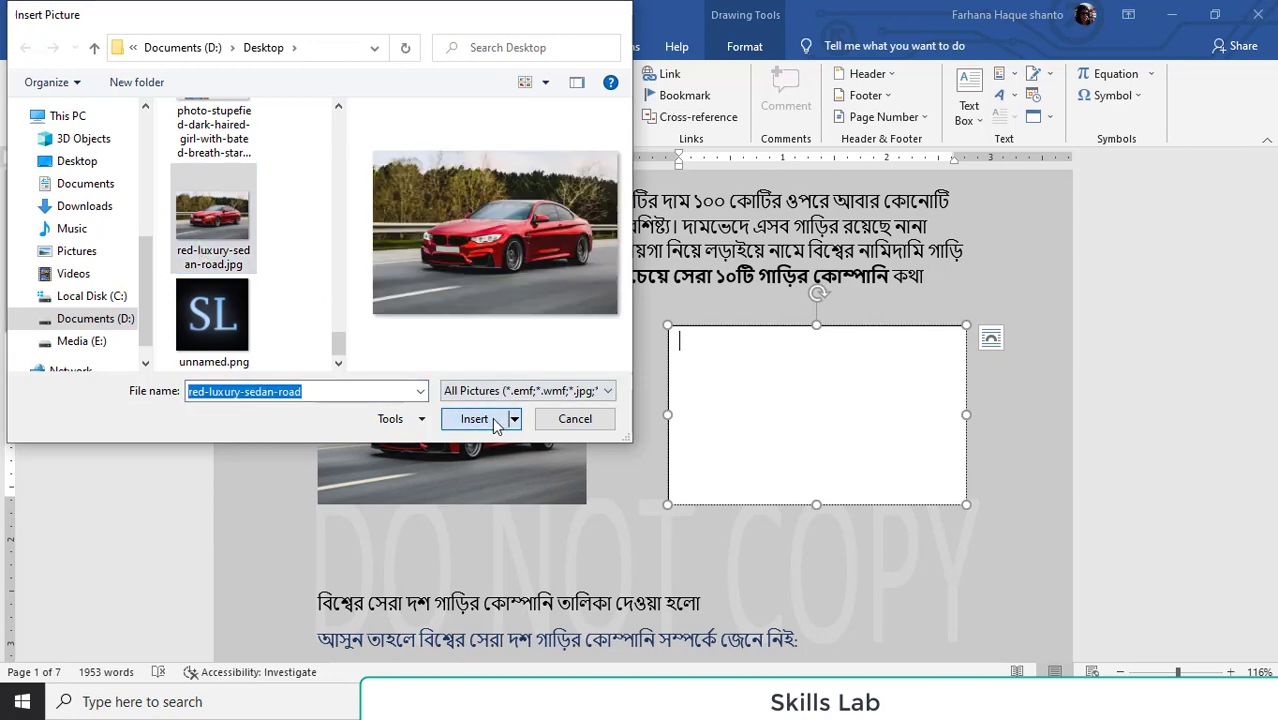
pyautogui.click(476, 420)
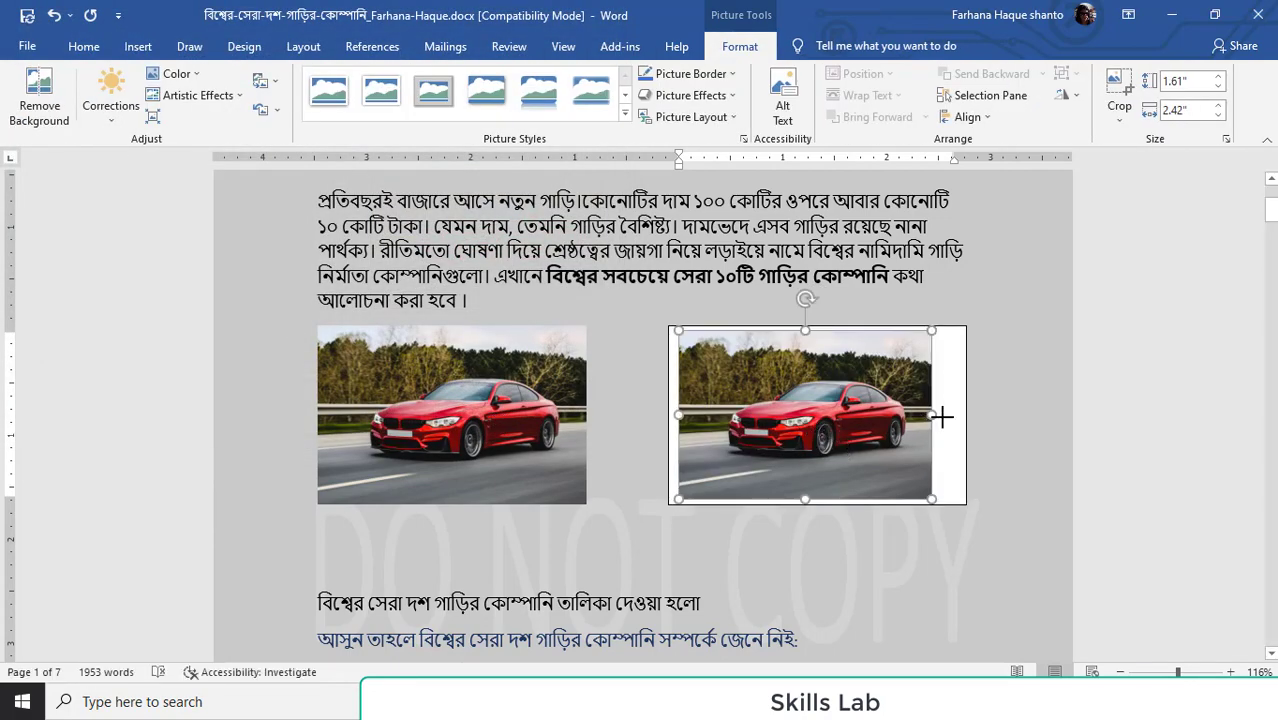
# Widen the right photo to 1.61" by 2.58" so it reaches the box's right edge.
pyautogui.moveTo(942, 417); pyautogui.dragTo(954, 416)
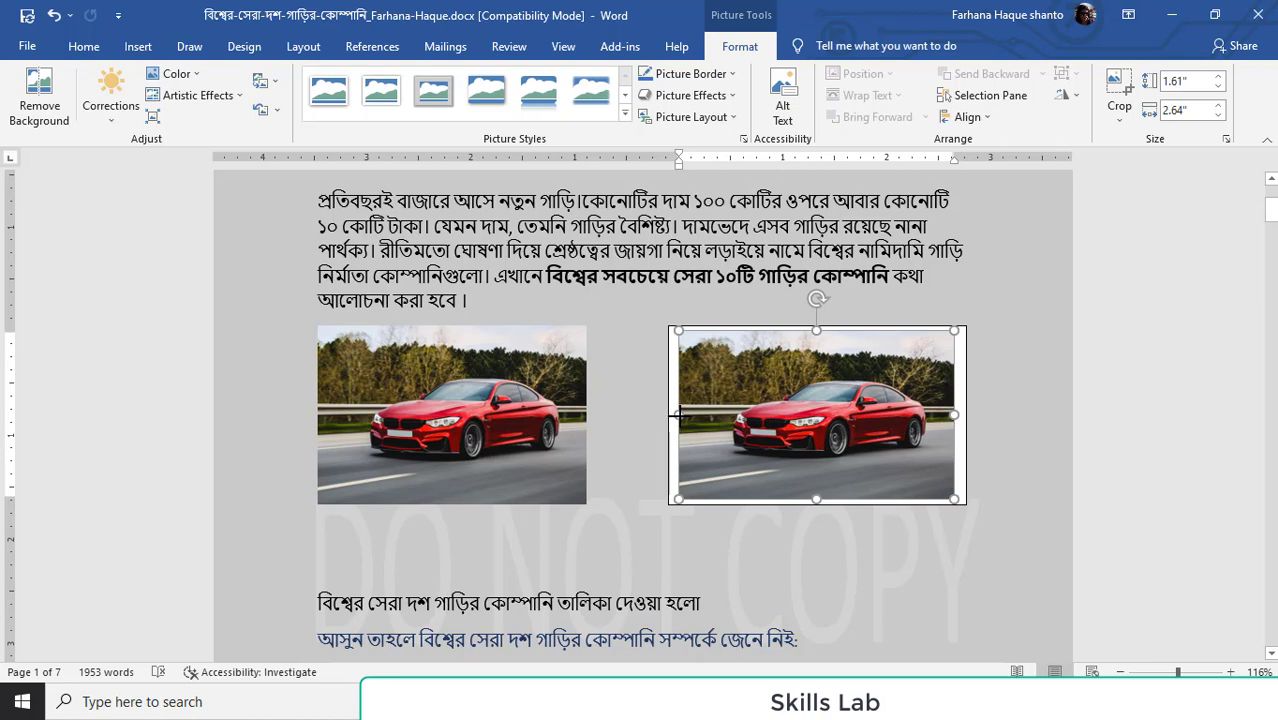
pyautogui.moveTo(679, 414); pyautogui.dragTo(686, 414)
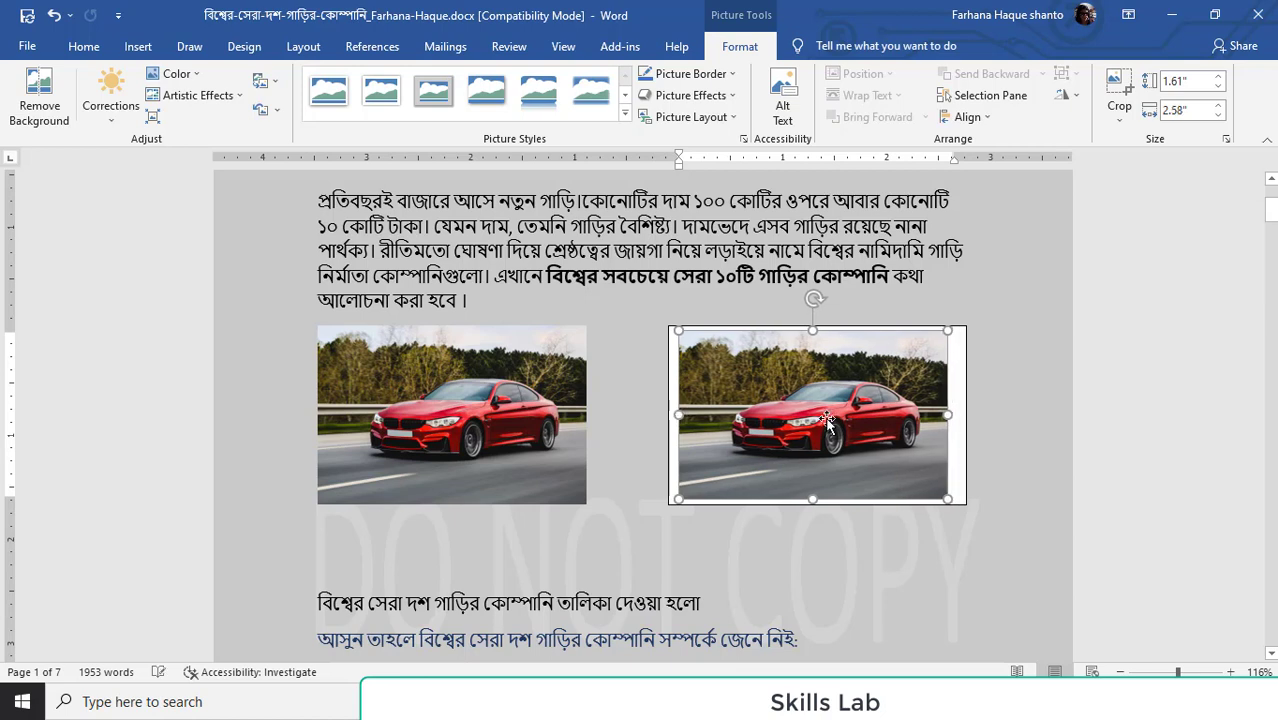
pyautogui.moveTo(952, 416); pyautogui.dragTo(958, 416)
pyautogui.click(960, 410)
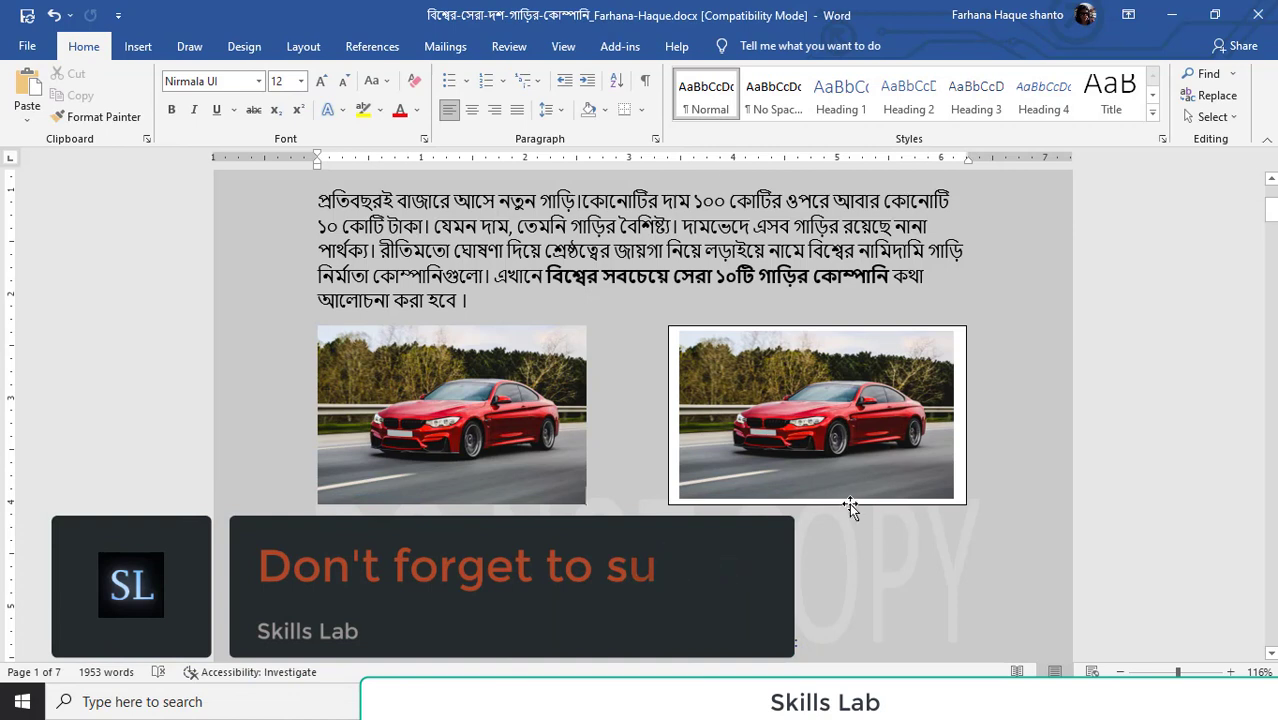
# Move the bordered photo box slightly left, nearer the original photo, and show its Shape Format options.
pyautogui.moveTo(841, 504)
pyautogui.mouseDown()
pyautogui.moveTo(811, 499)
pyautogui.moveTo(884, 504)
pyautogui.moveTo(872, 539)
pyautogui.mouseUp()
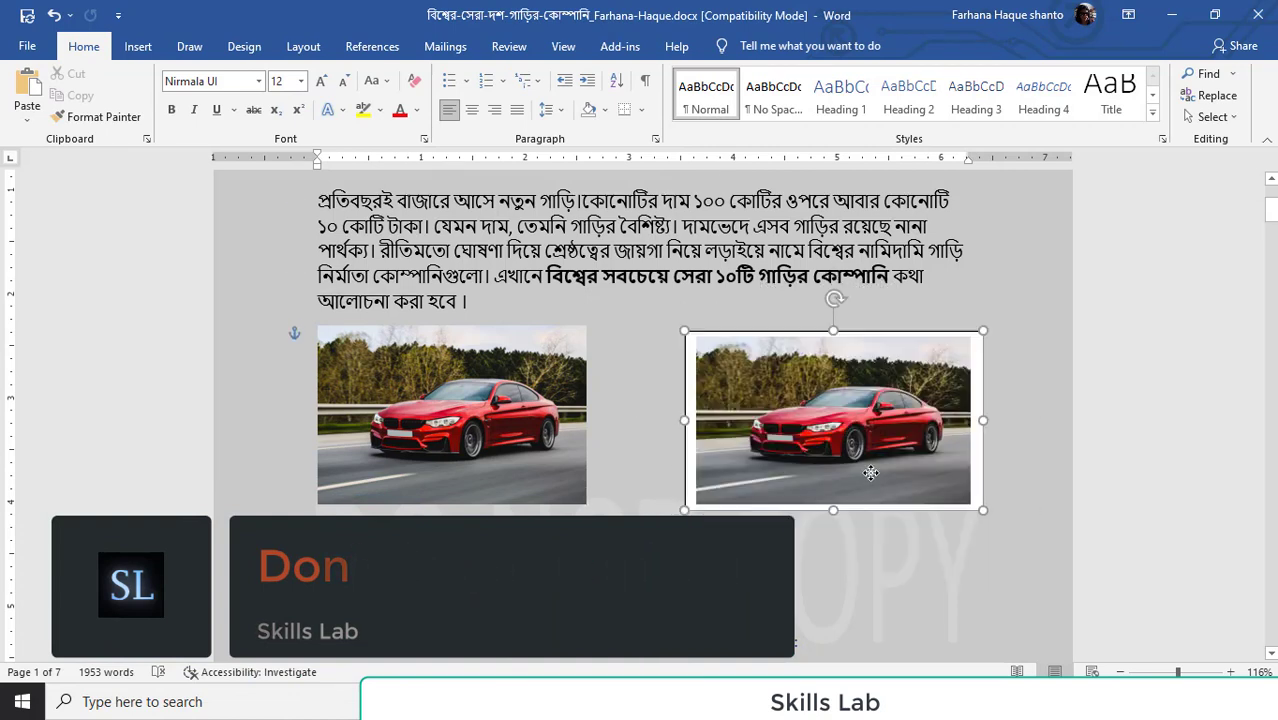
pyautogui.moveTo(872, 539); pyautogui.dragTo(880, 514)
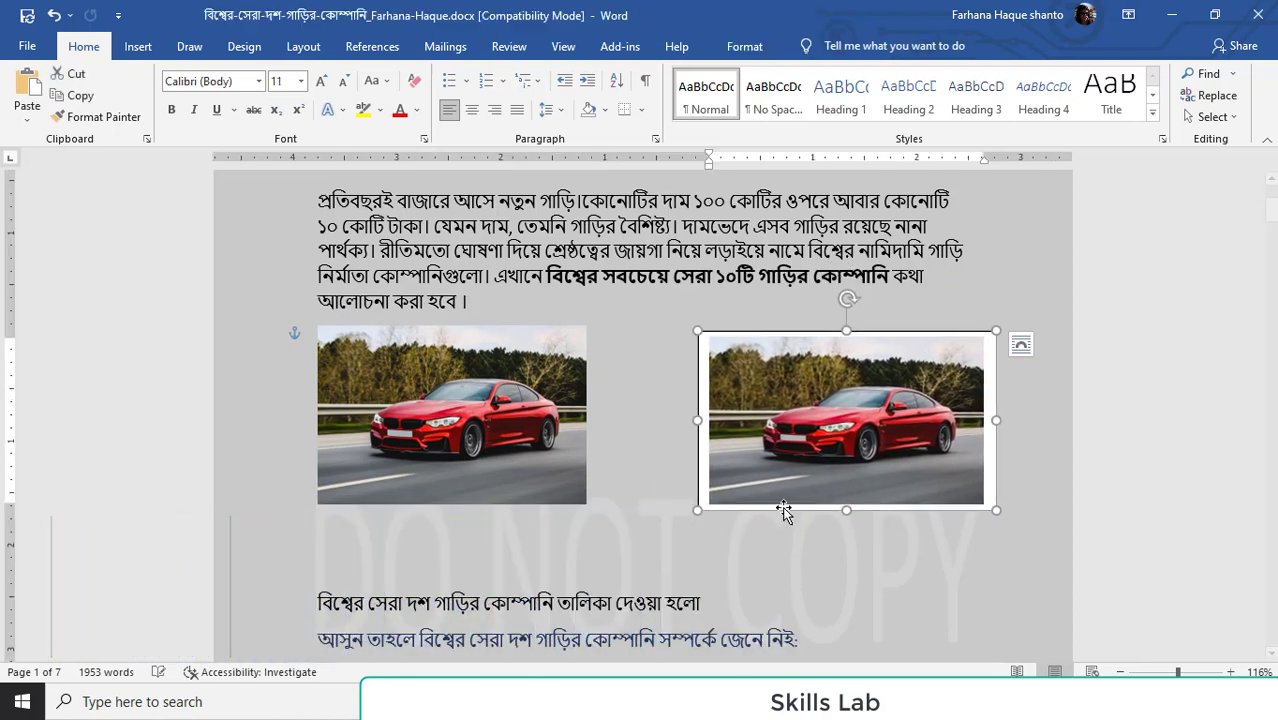
pyautogui.click(493, 487)
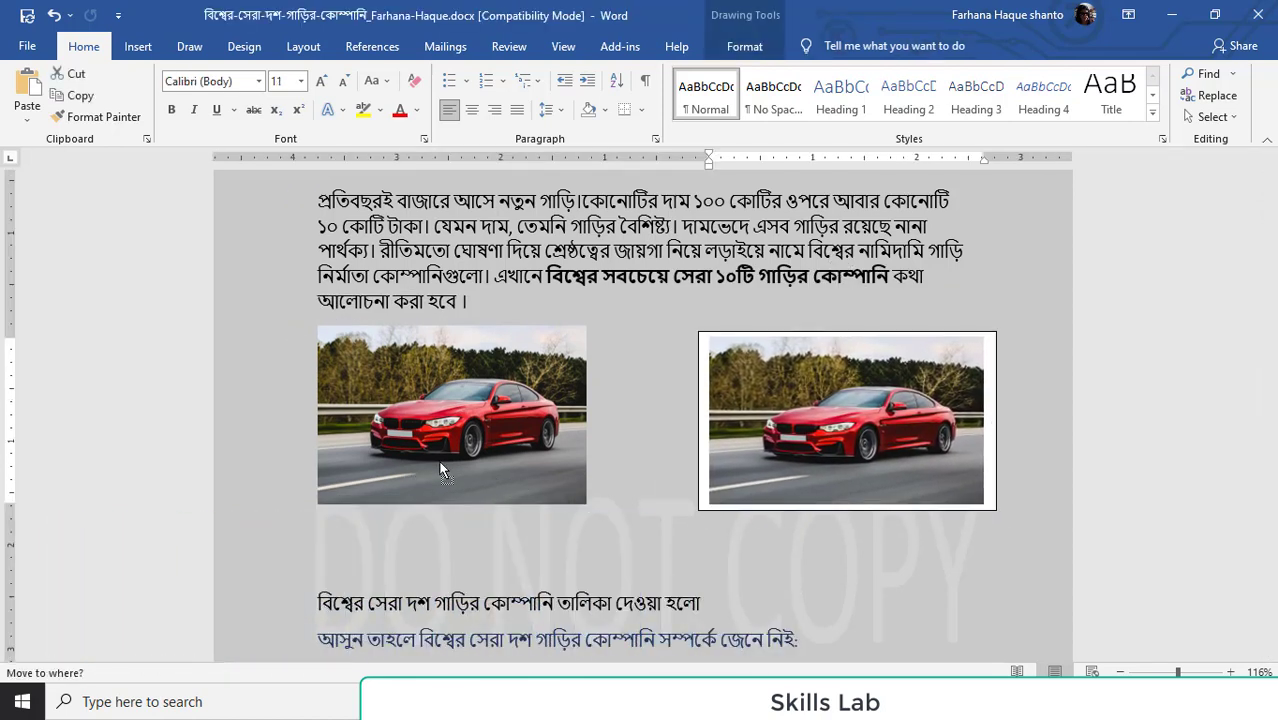
pyautogui.click(770, 484)
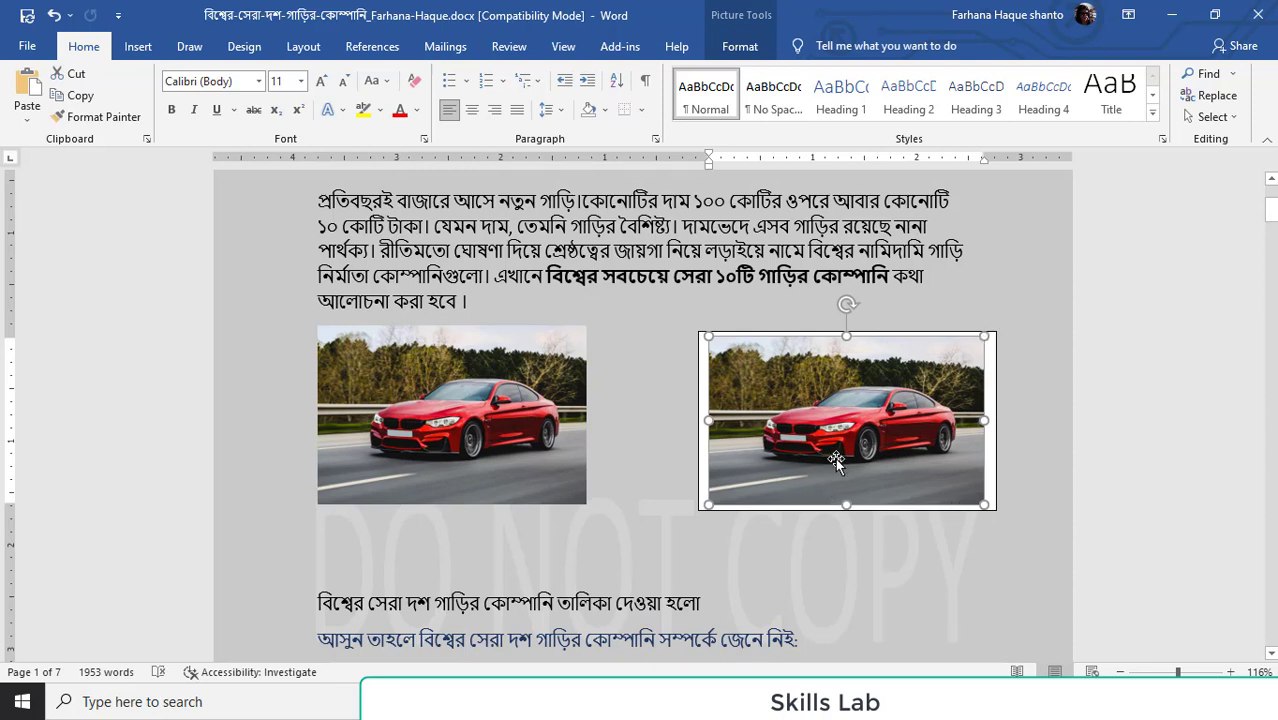
pyautogui.click(1060, 500)
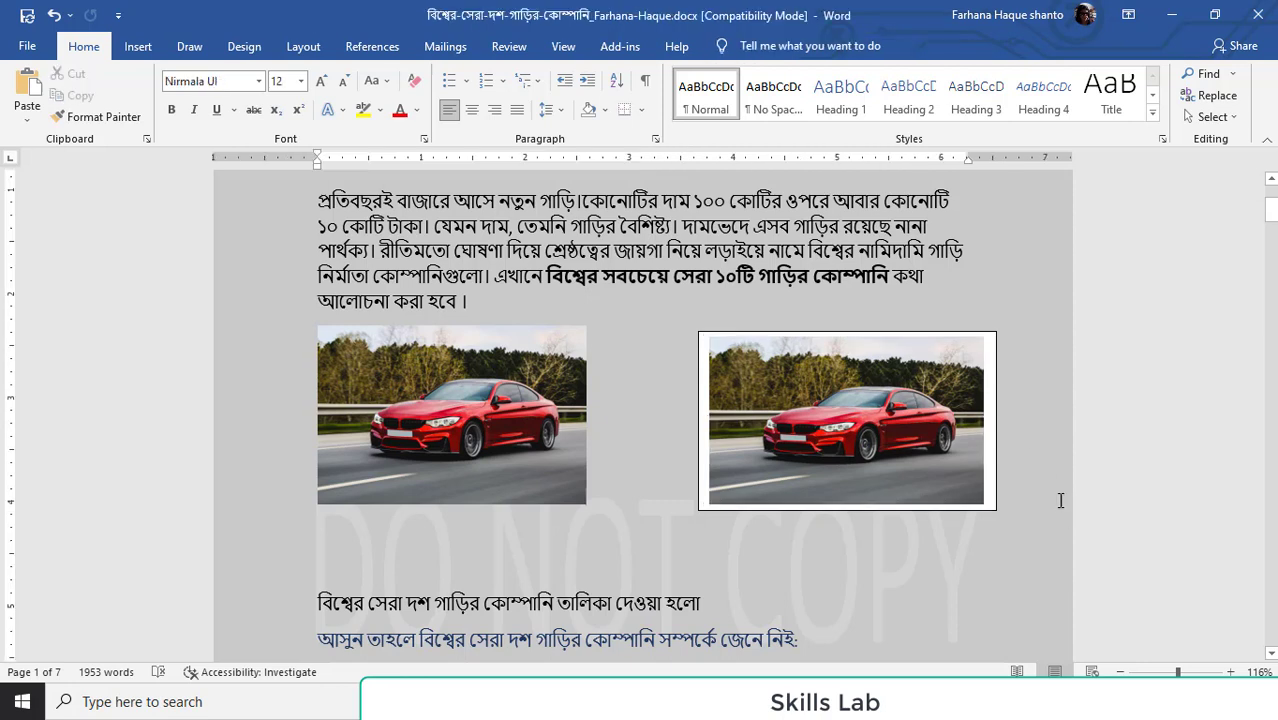
pyautogui.click(993, 511)
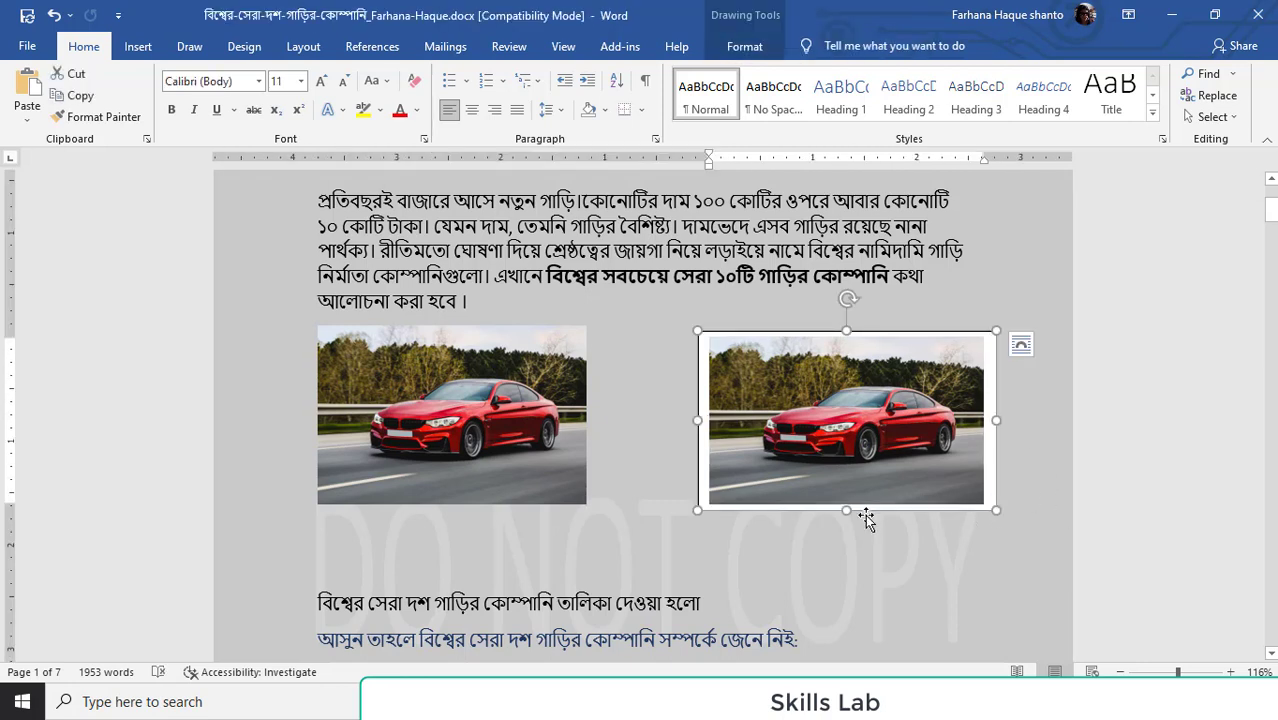
pyautogui.moveTo(866, 514); pyautogui.dragTo(842, 512)
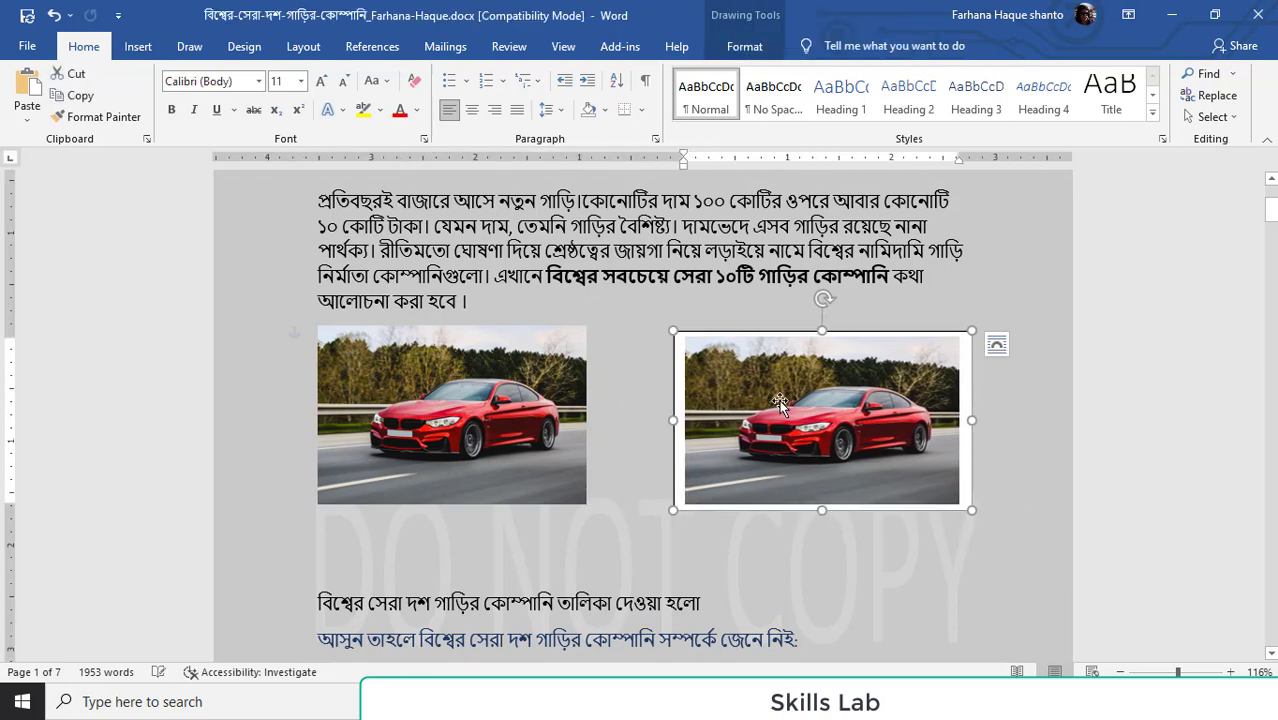
pyautogui.click(744, 47)
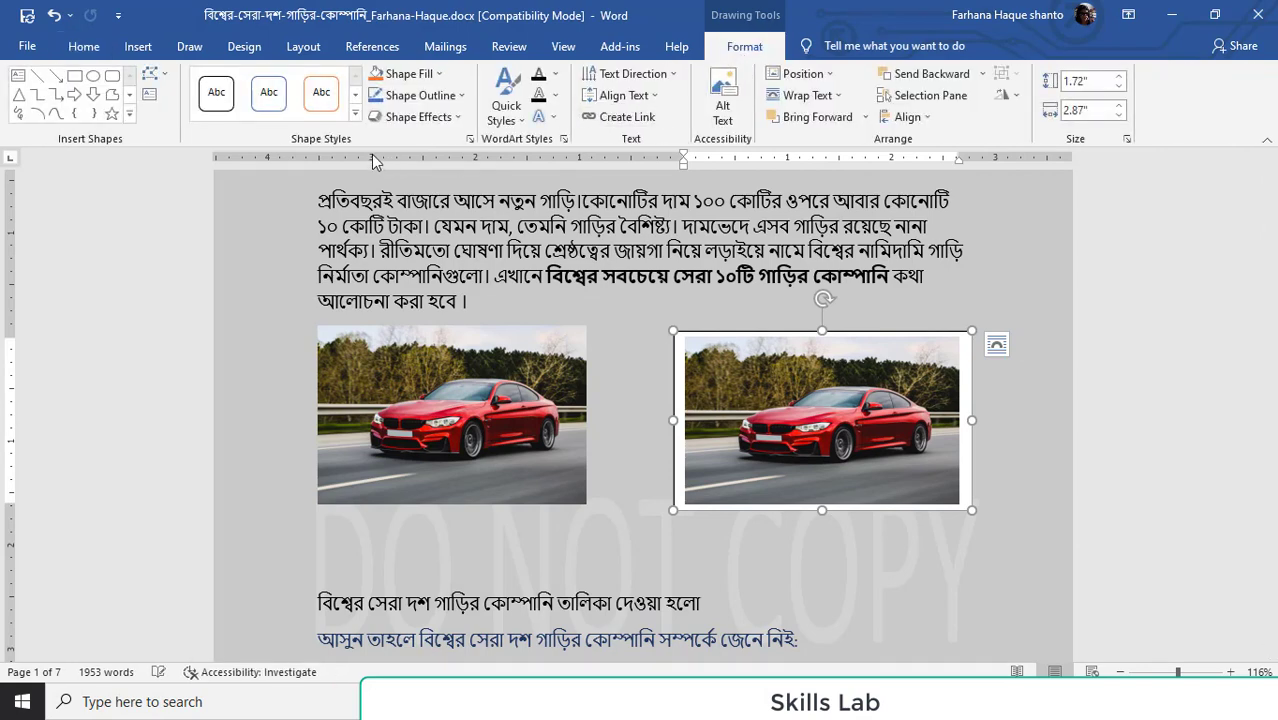
# Apply the first transparent preset shape style so the text box shows no border.
pyautogui.click(354, 117)
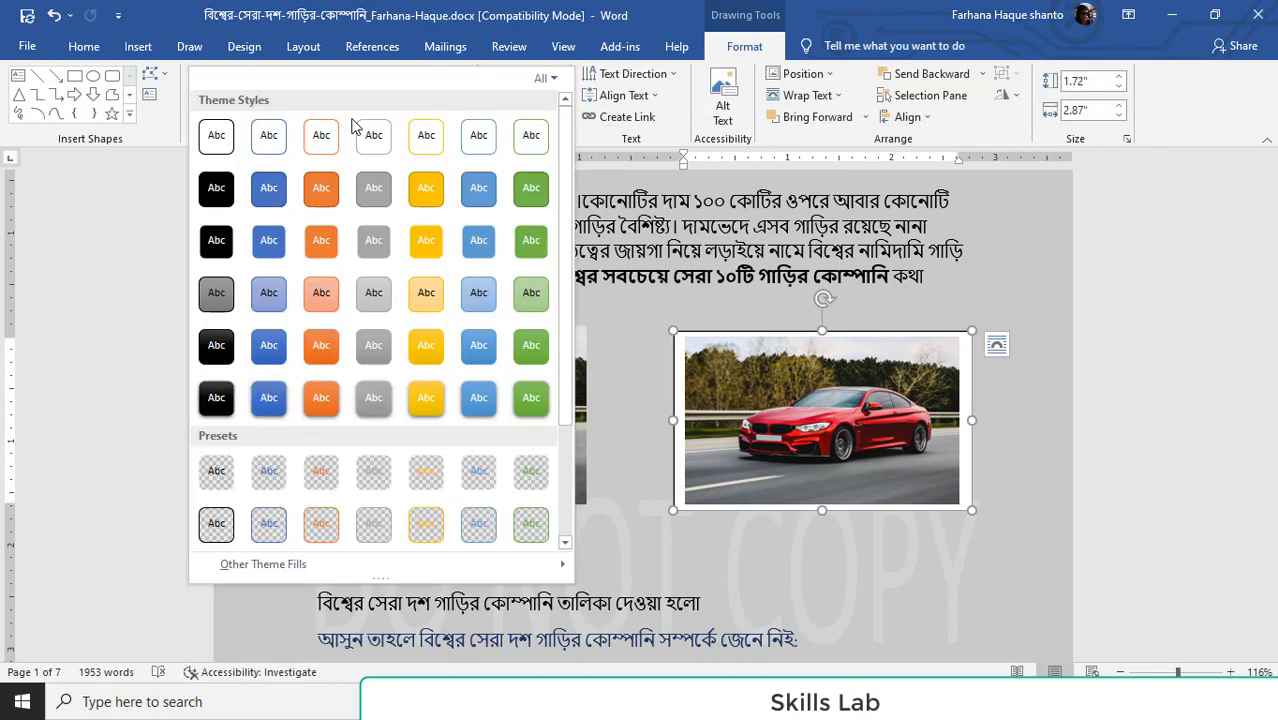
pyautogui.click(215, 472)
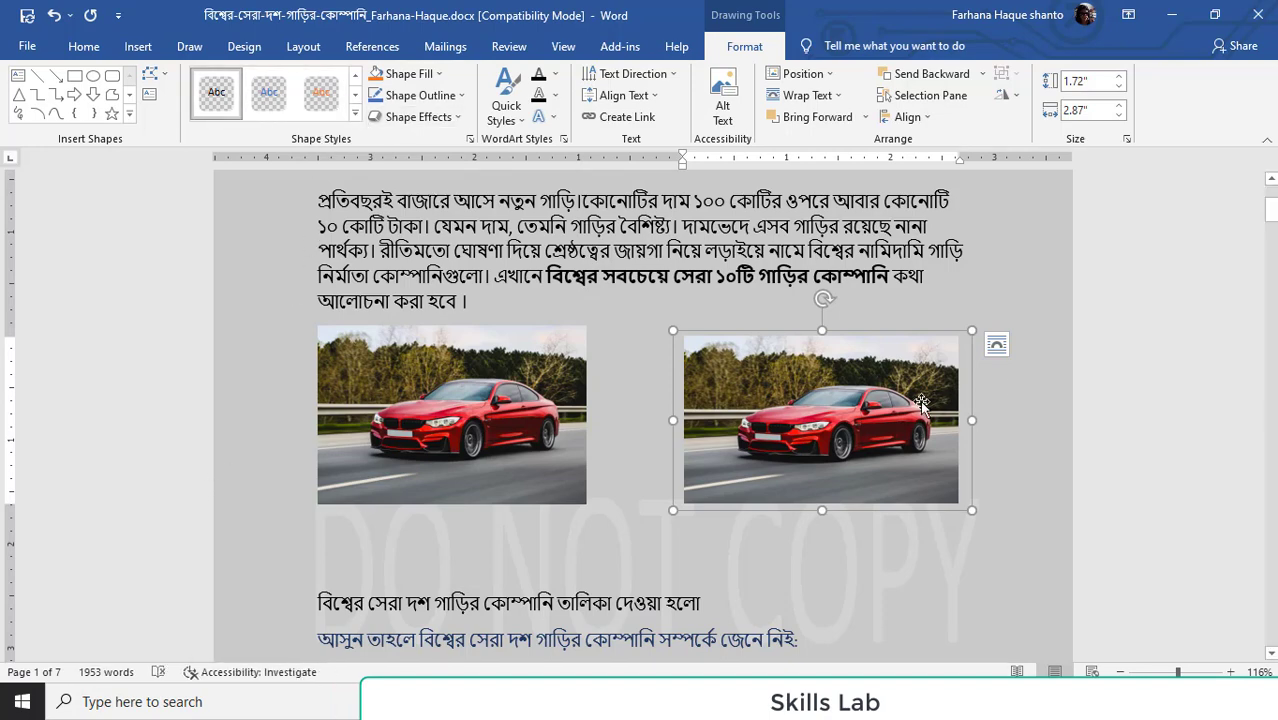
pyautogui.click(1014, 382)
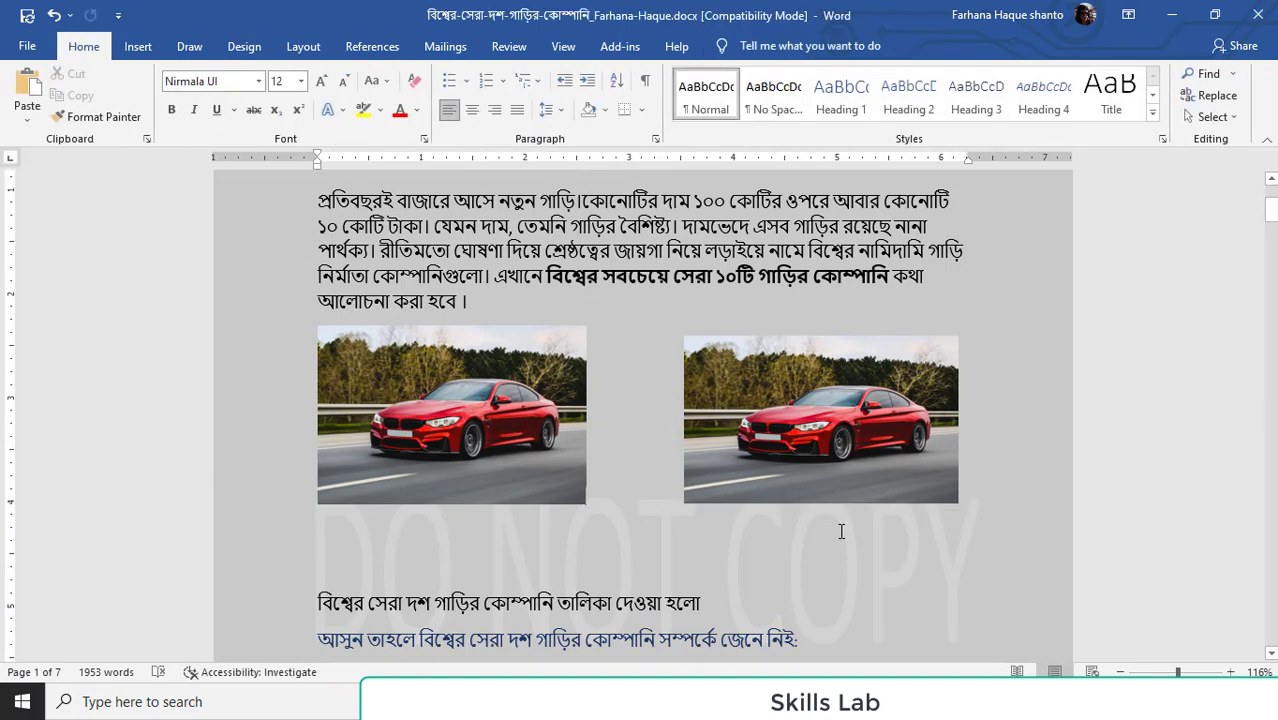
# Enlarge the right car photo slightly from its top-right corner.
pyautogui.click(842, 472)
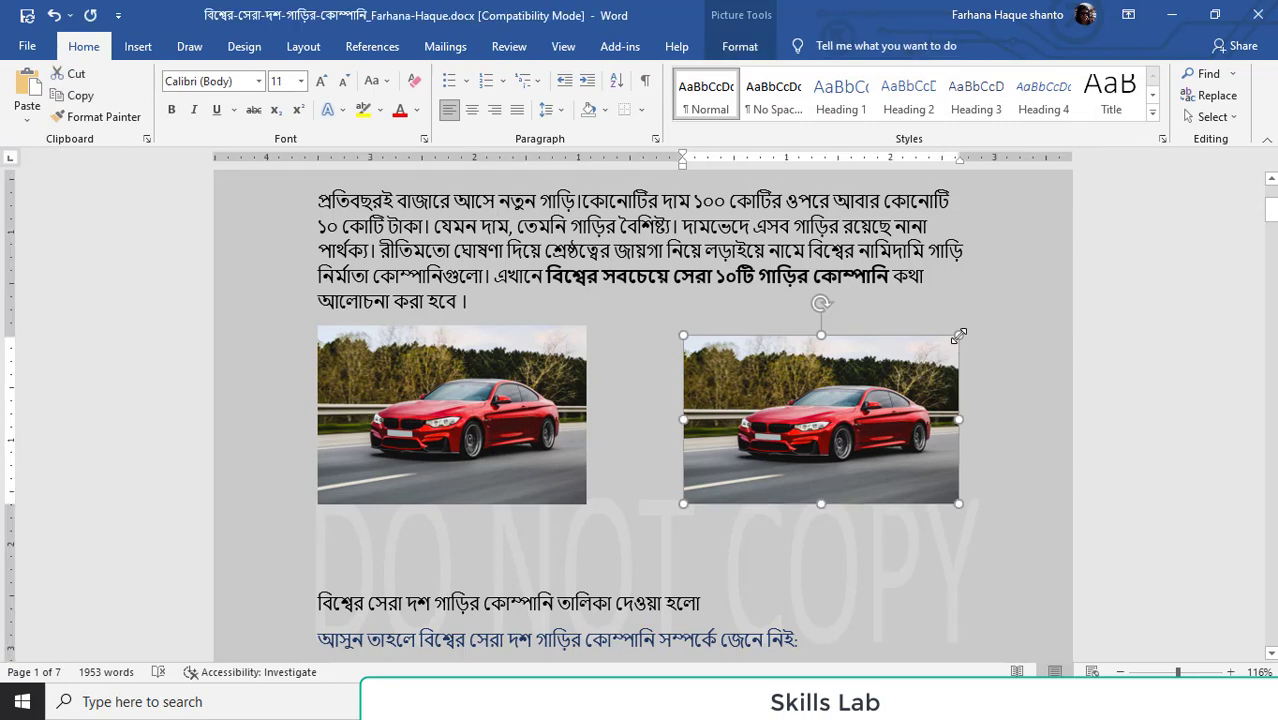
pyautogui.moveTo(958, 335); pyautogui.dragTo(971, 328)
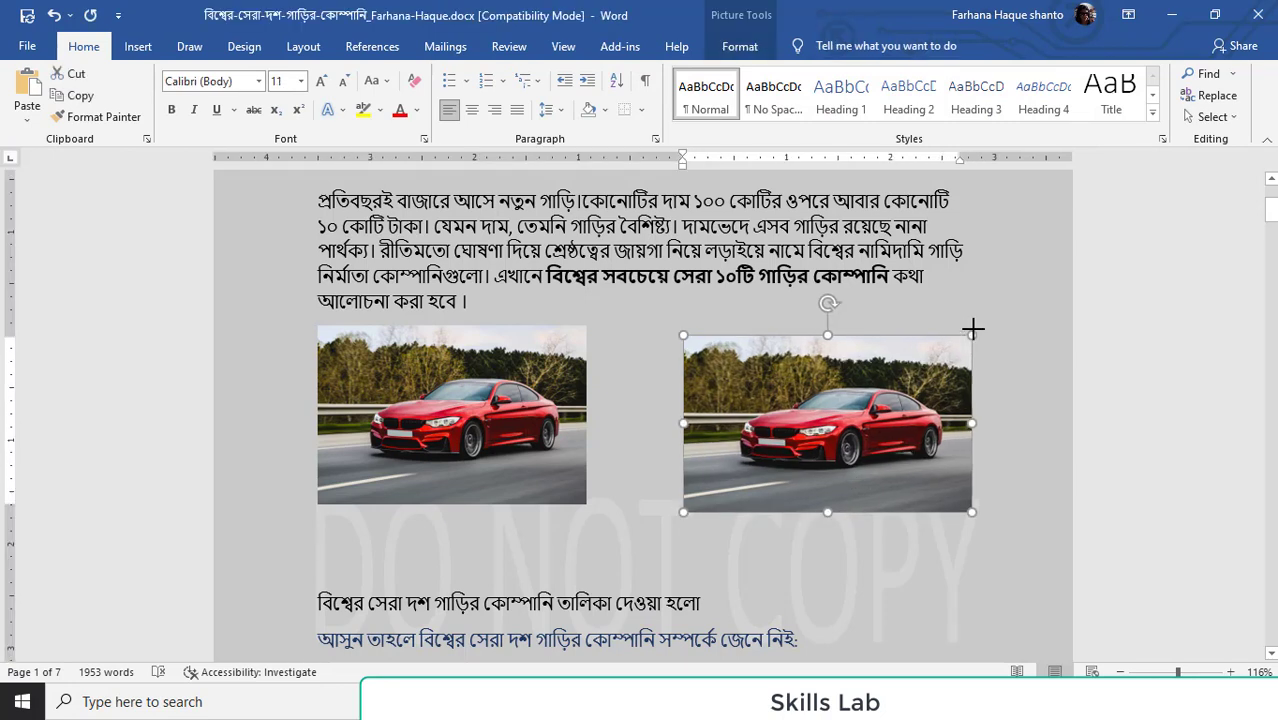
pyautogui.click(872, 531)
# Shift the right photo's text box slightly up and right, level with the left photo.
pyautogui.click(678, 500)
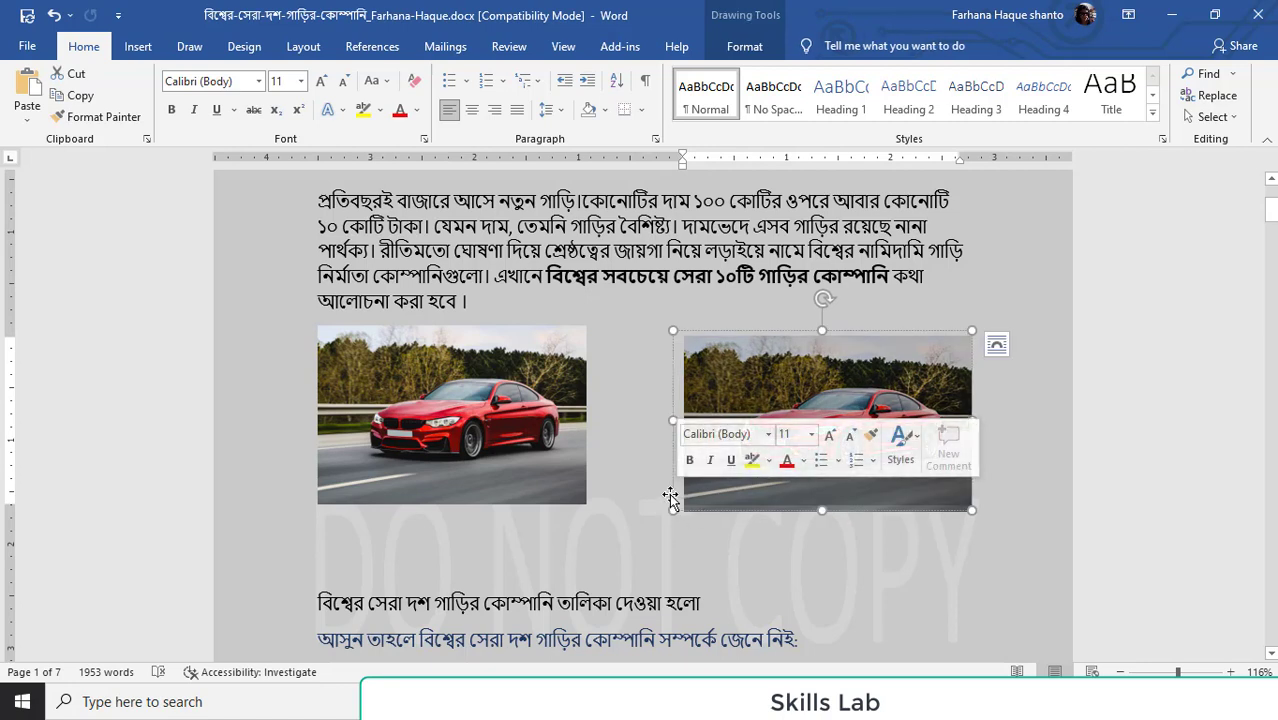
pyautogui.moveTo(670, 492); pyautogui.dragTo(683, 488)
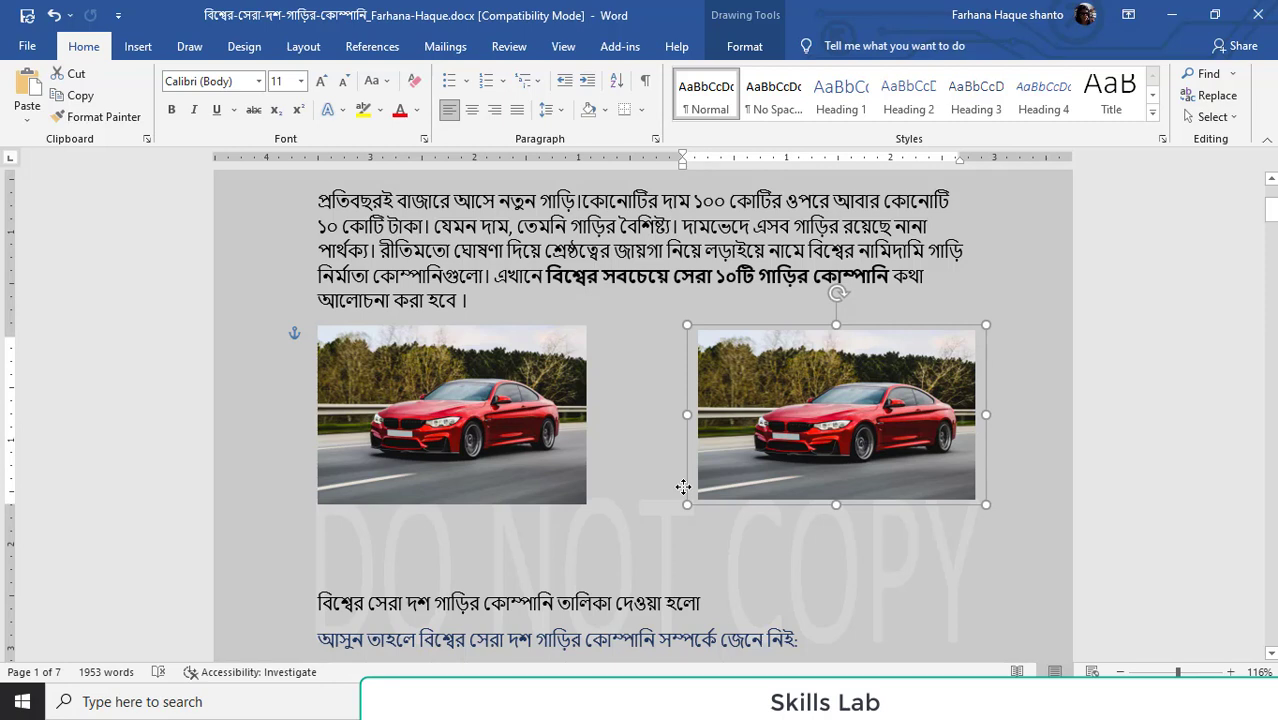
pyautogui.click(1020, 419)
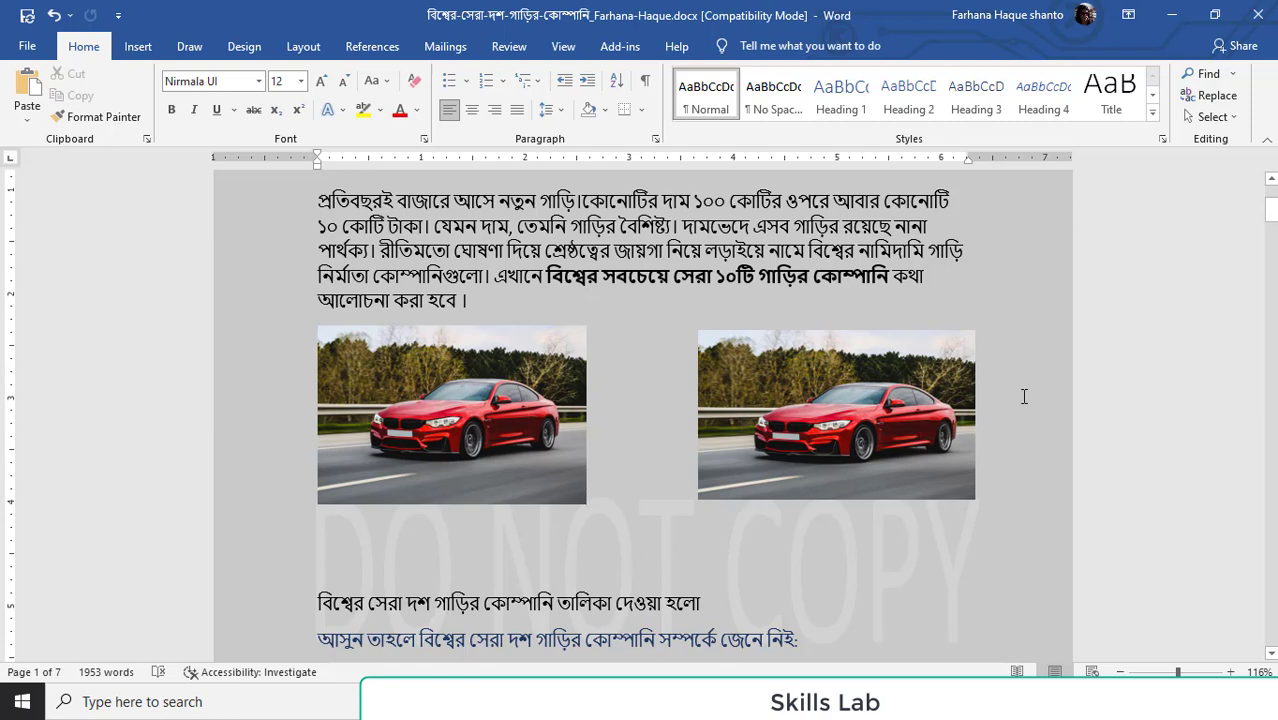
# Drag the right photo's text box a little right and up so both photos sit evenly side by side.
pyautogui.moveTo(447, 498); pyautogui.dragTo(435, 450)
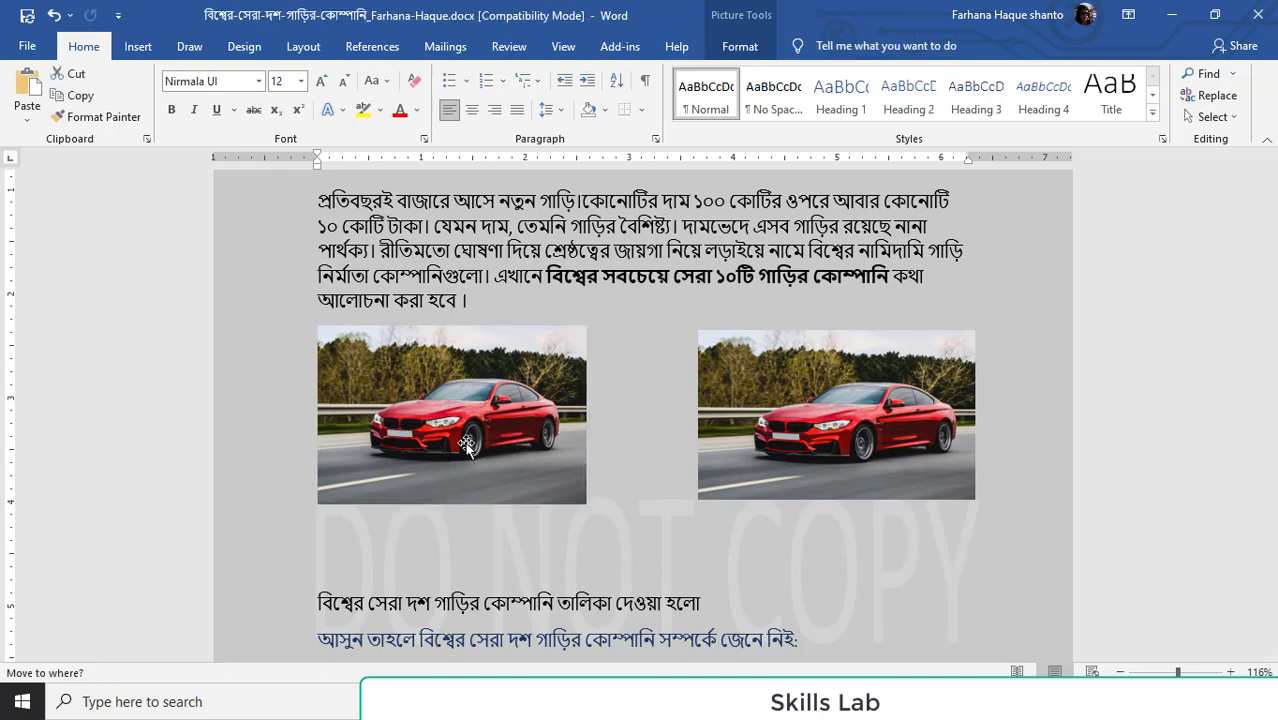
pyautogui.moveTo(435, 450); pyautogui.dragTo(437, 452)
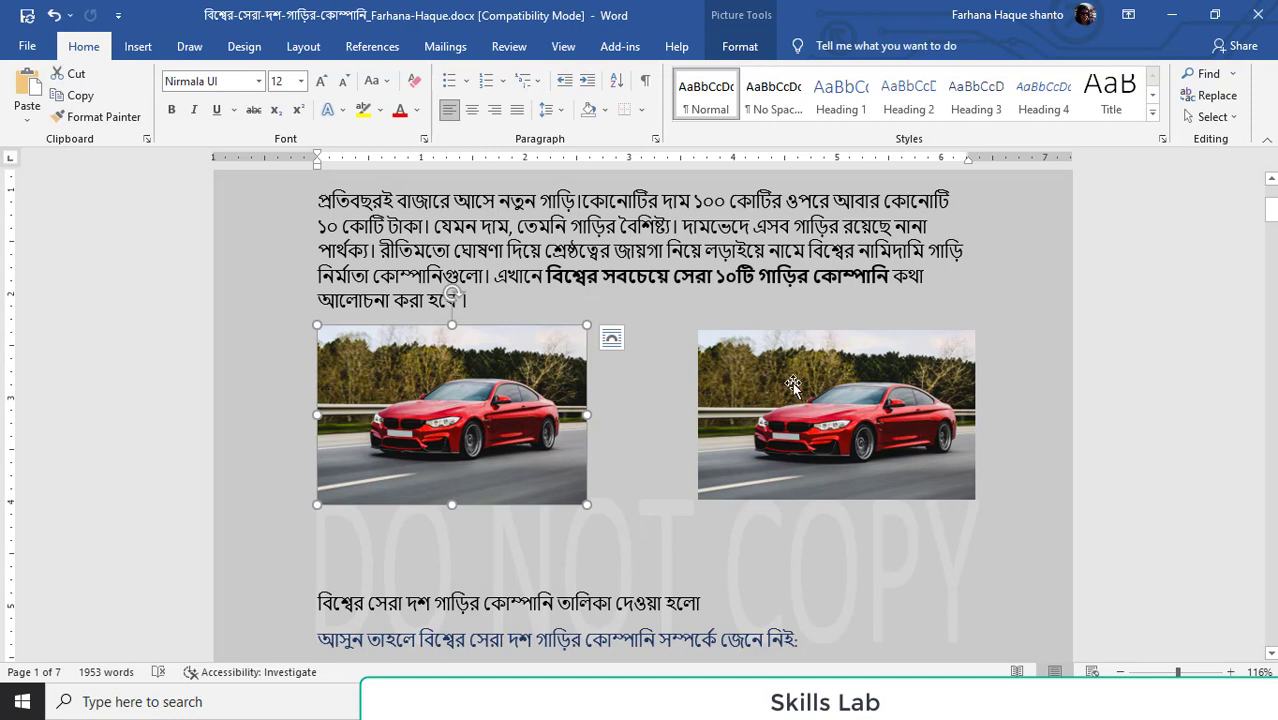
pyautogui.click(792, 385)
pyautogui.click(684, 490)
pyautogui.click(686, 501)
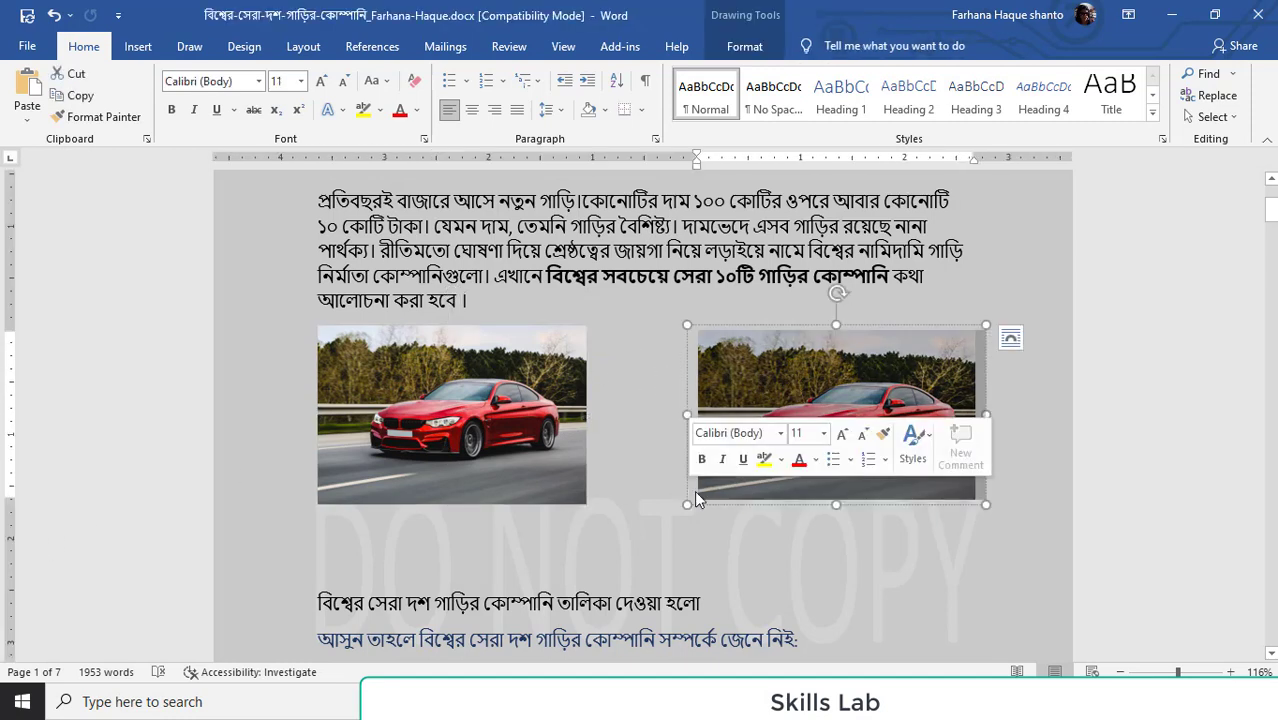
pyautogui.moveTo(752, 489); pyautogui.dragTo(767, 494)
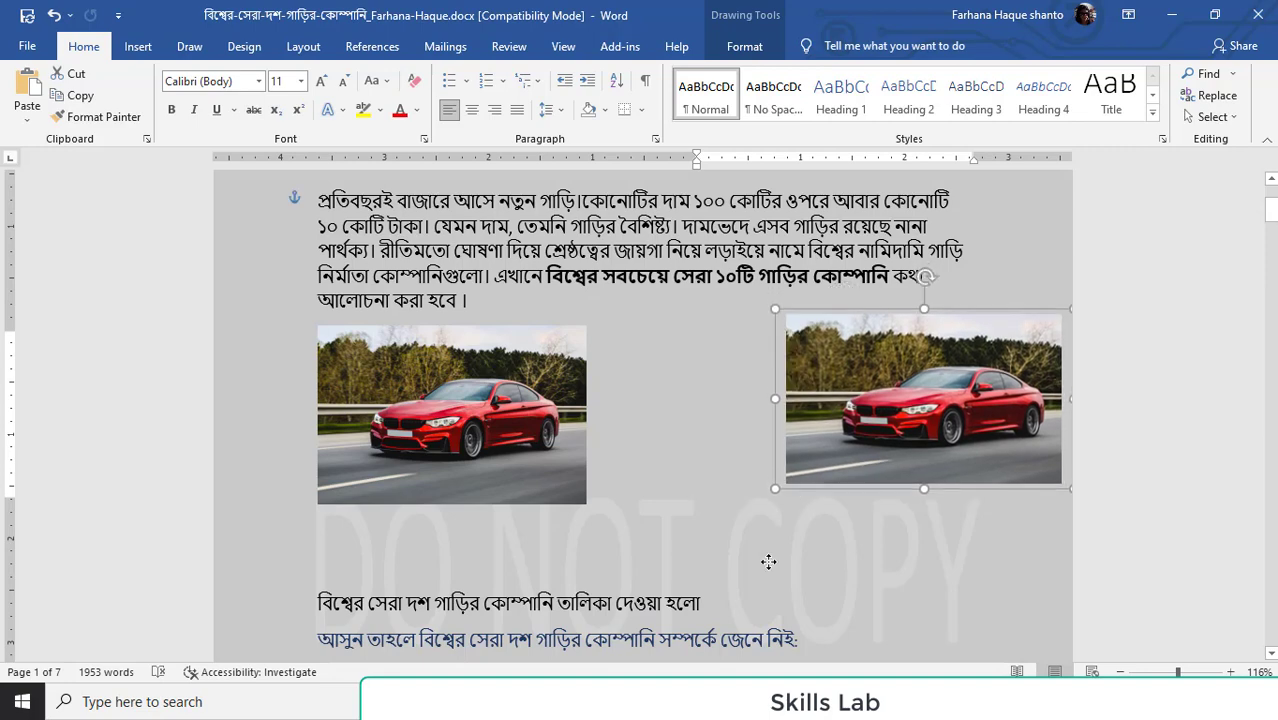
pyautogui.moveTo(693, 477); pyautogui.dragTo(682, 492)
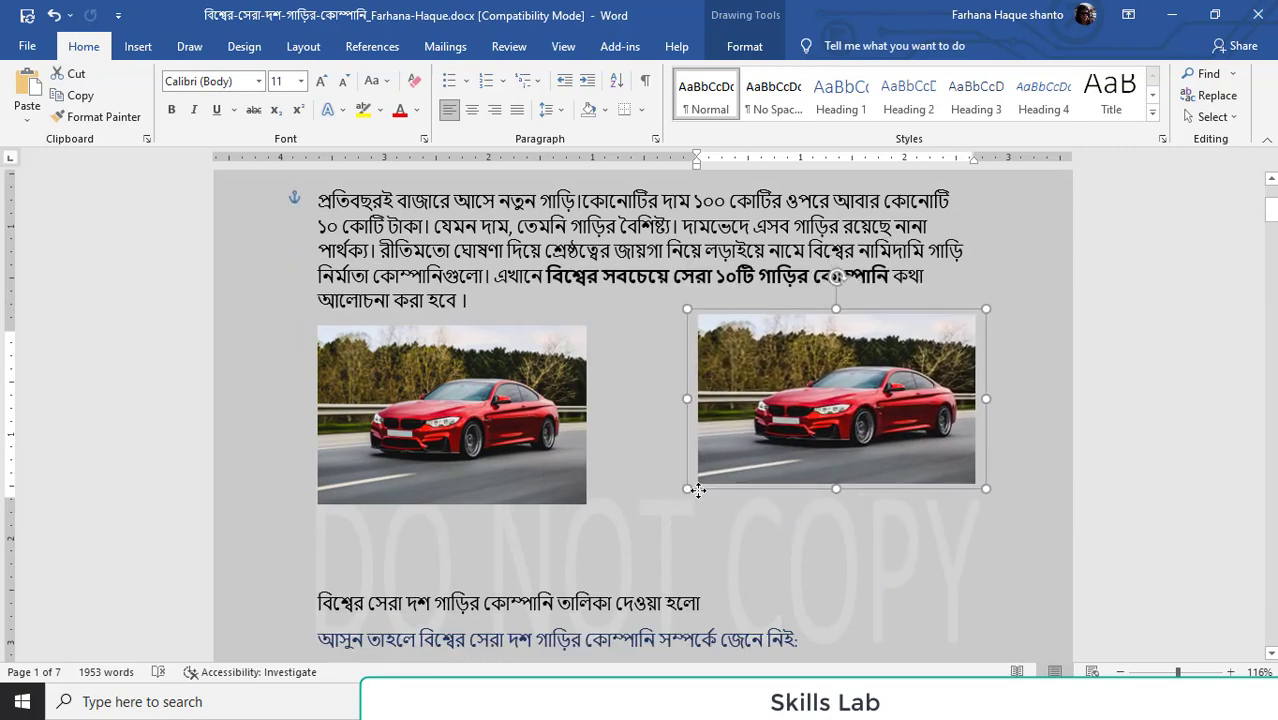
pyautogui.click(656, 397)
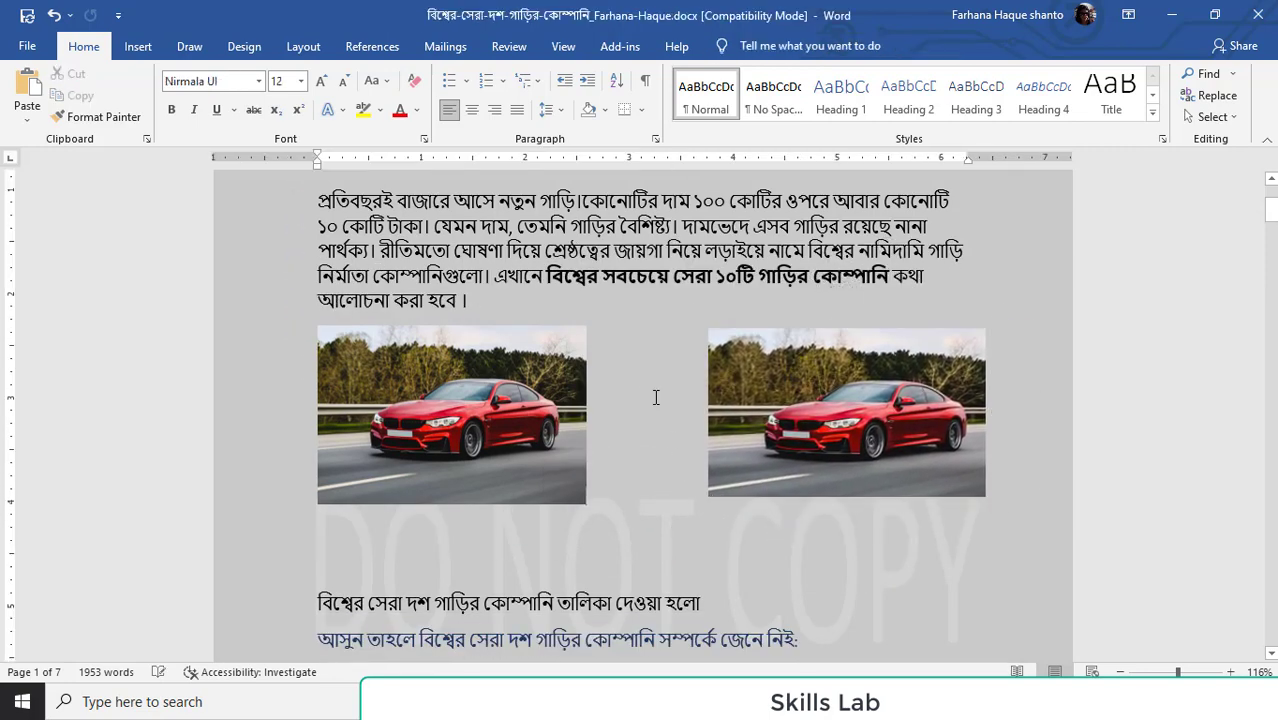